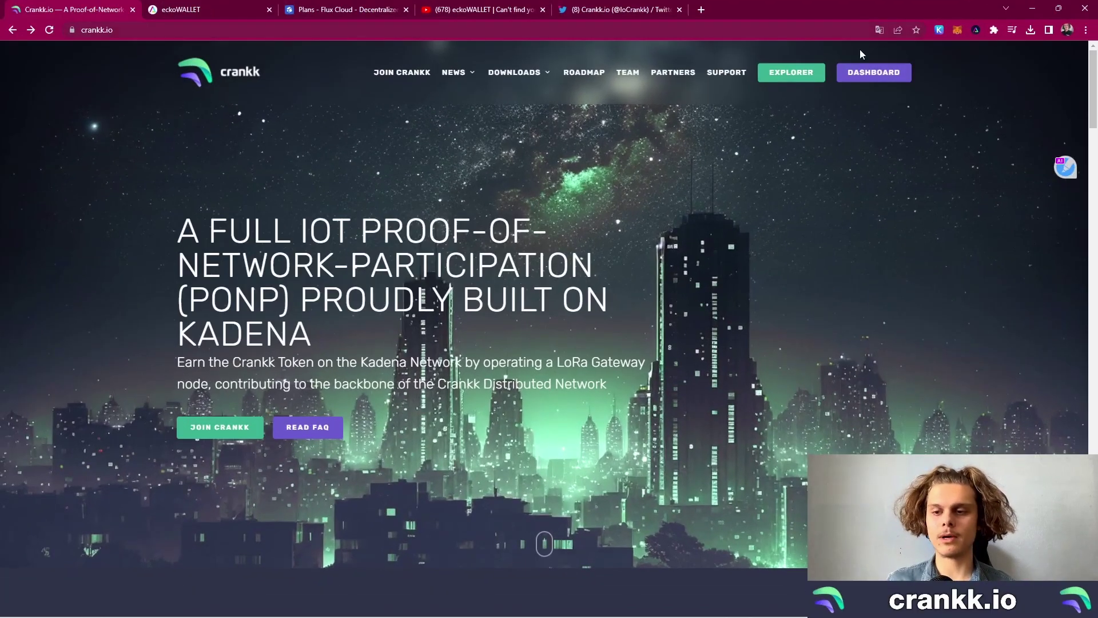
- Open the Crankk dashboard in a new tab and sign in with a Google account
left_click(870, 72)
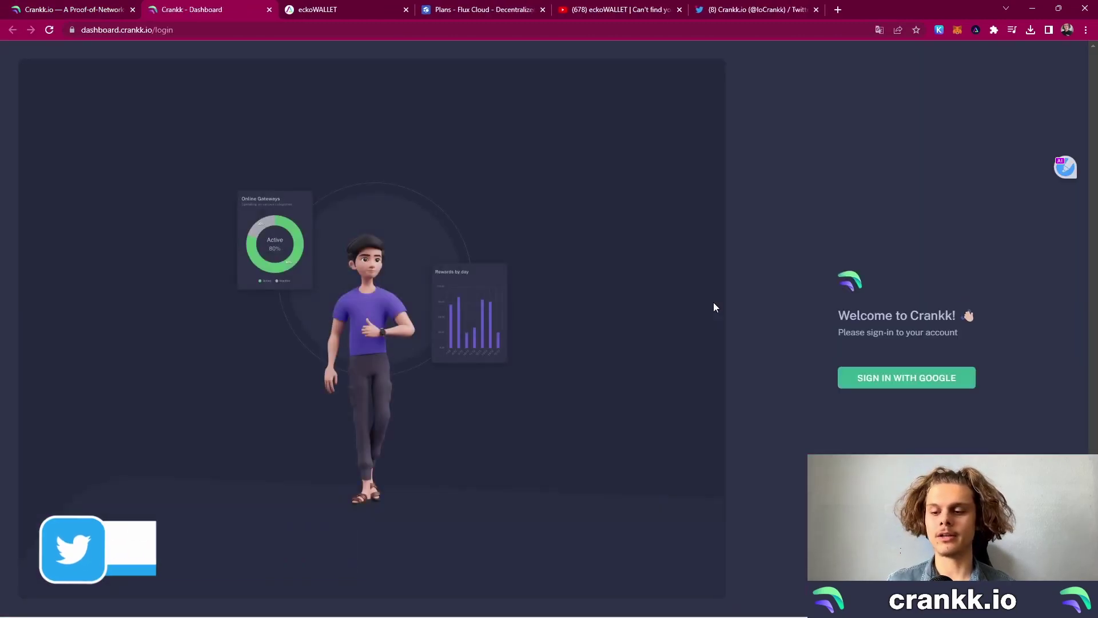
left_click(910, 382)
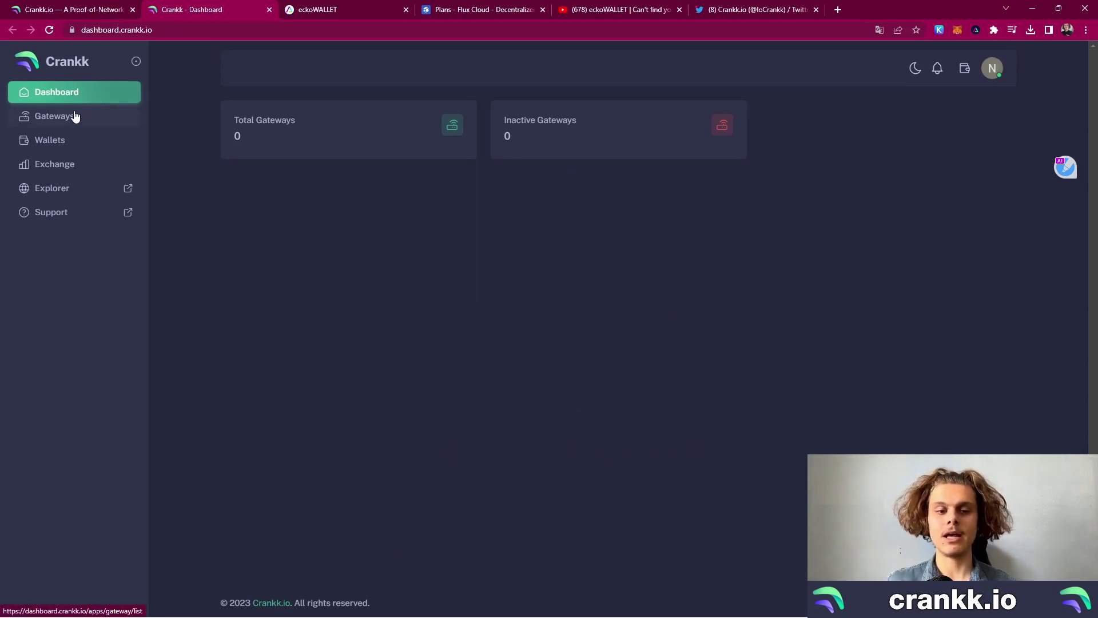
- On the Wallets page, start setting a wallet encryption password and enter the new password
left_click(75, 143)
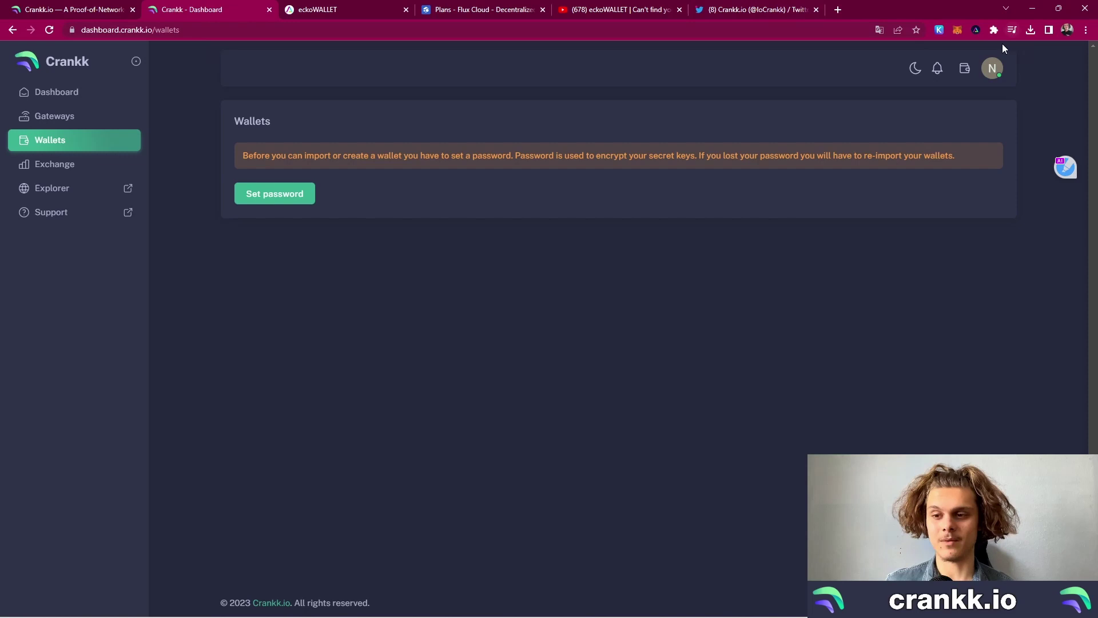
left_click(303, 198)
left_click(510, 309)
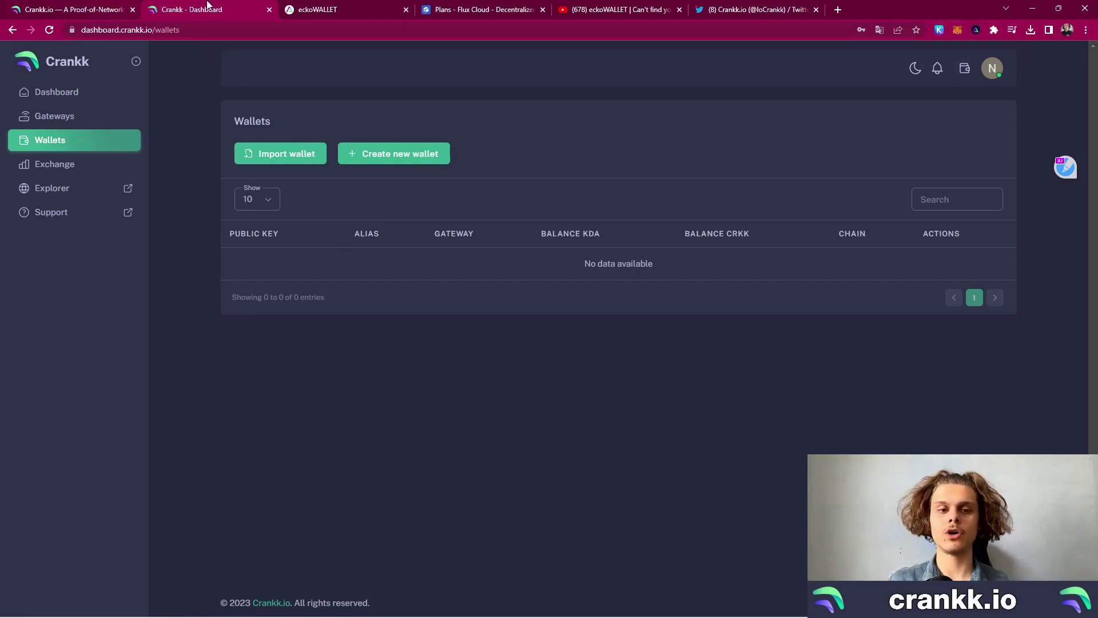
- Close the dashboard tab, then reopen the Crankk dashboard on the Wallets page
left_click(270, 10)
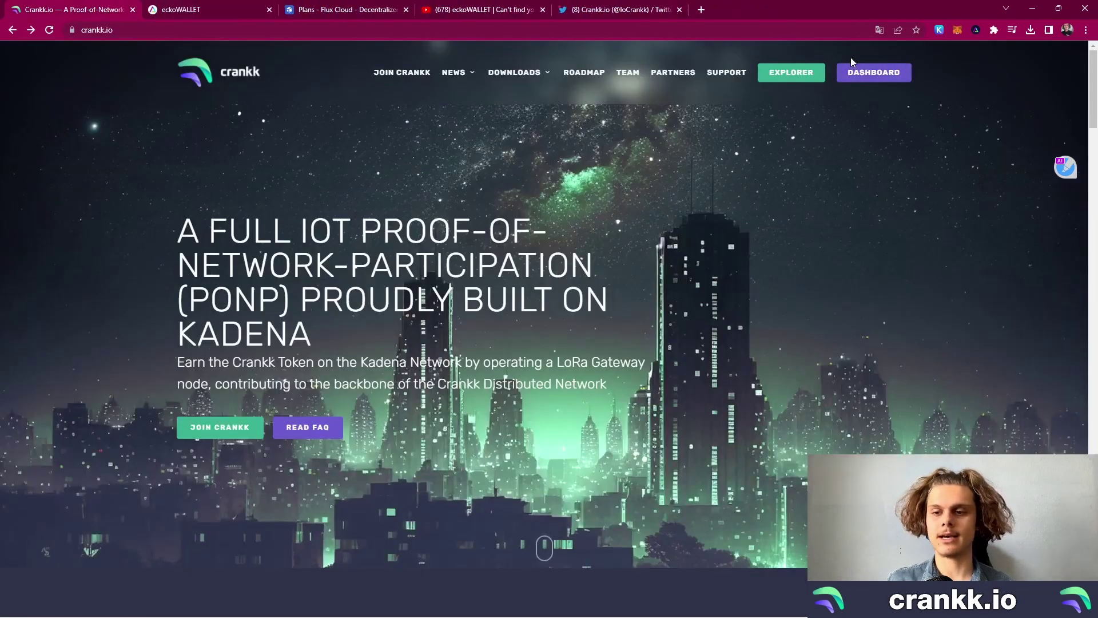
left_click(864, 71)
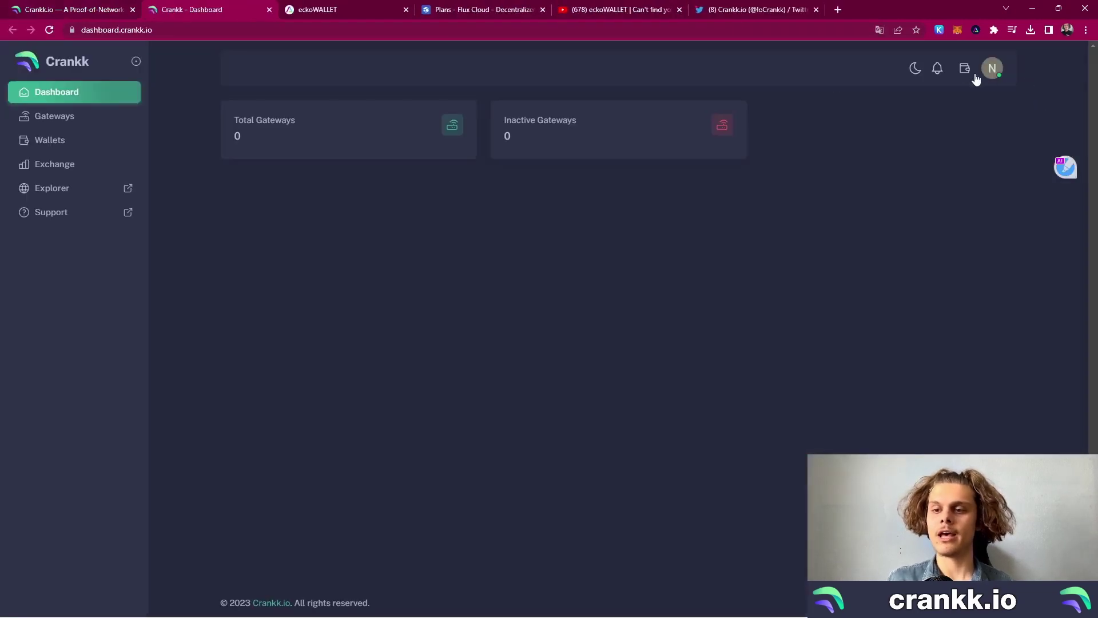
left_click(102, 146)
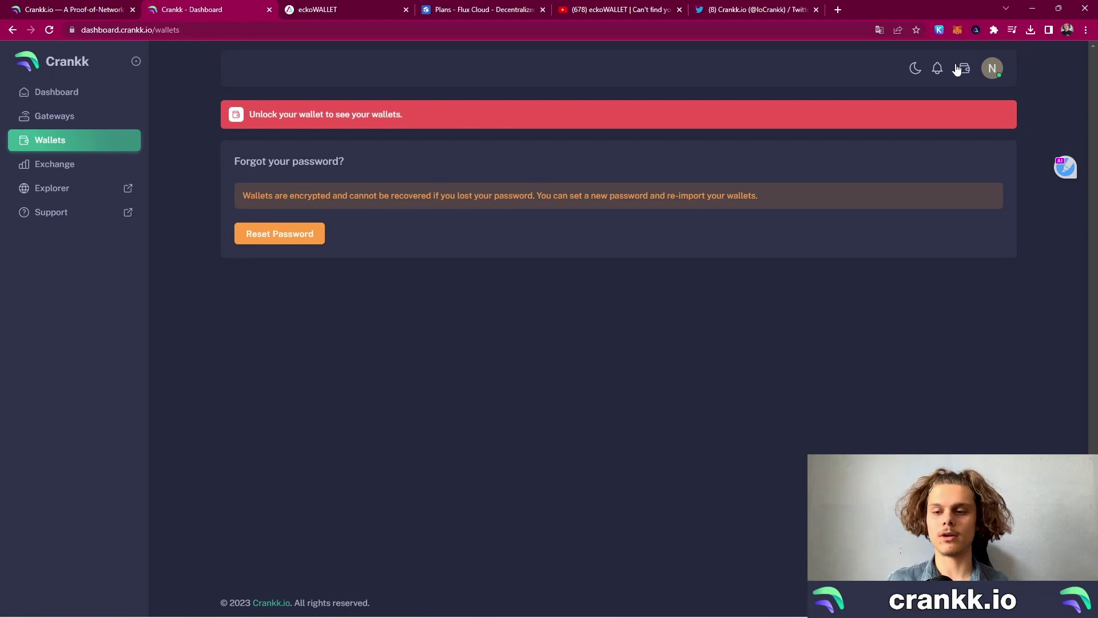
- Unlock the wallet with its password from the header panel, then close the panel
left_click(964, 69)
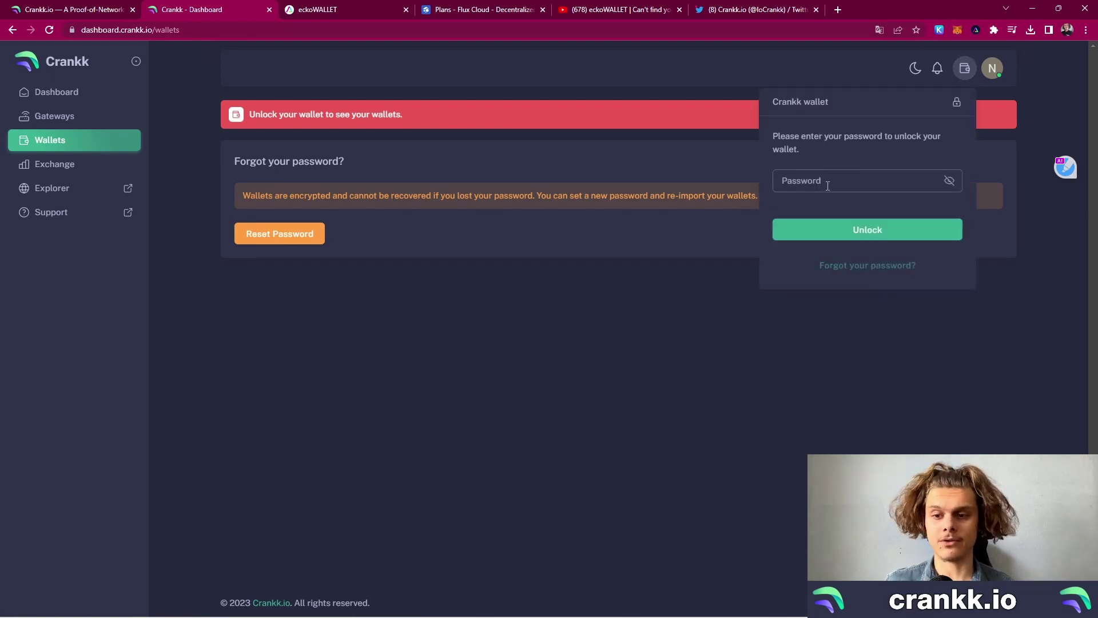
left_click(827, 183)
type("*******")
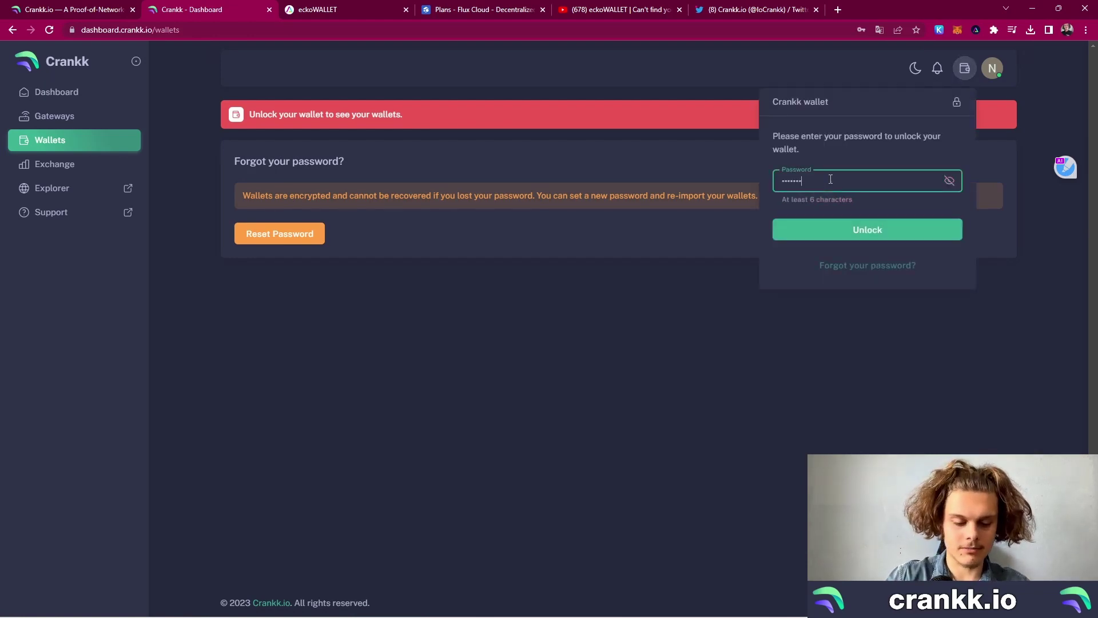
type("**")
key("Return")
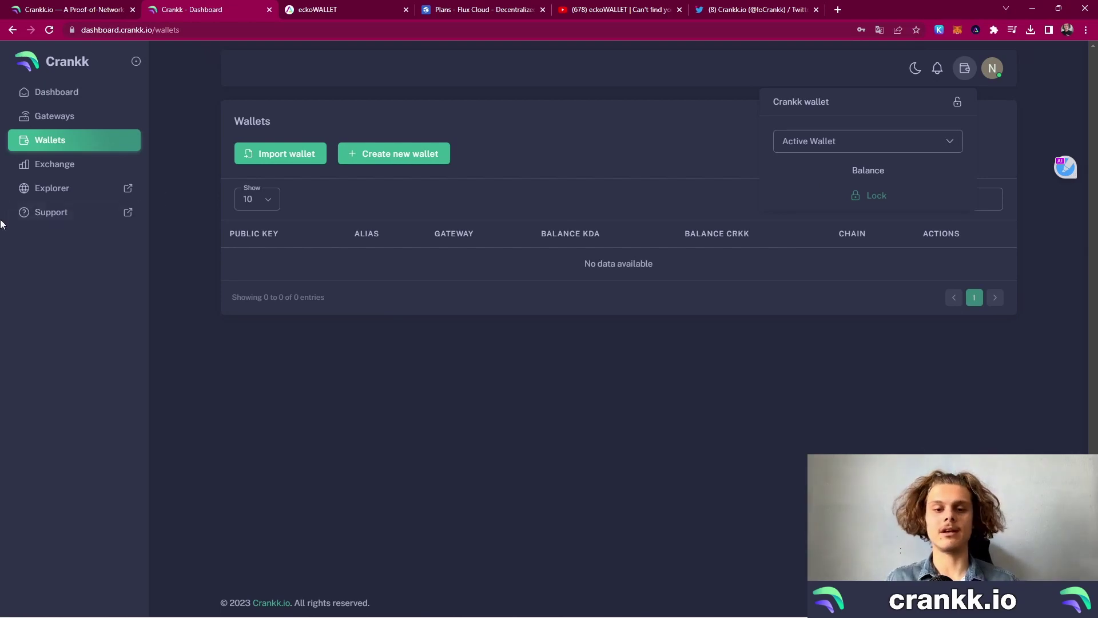
left_click(160, 153)
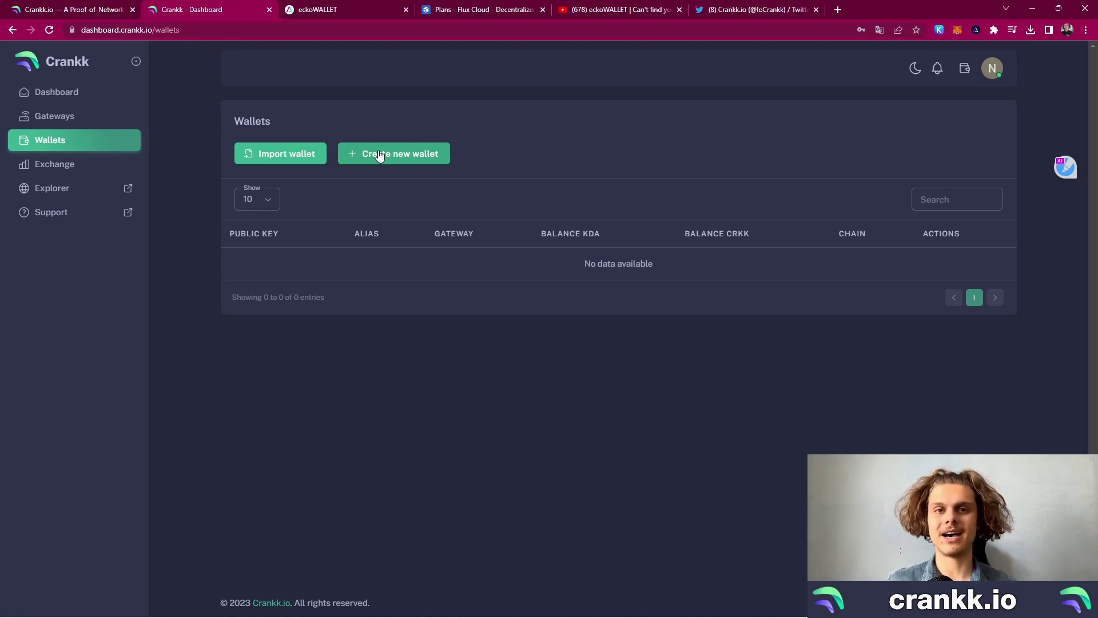
- Start a new wallet so a secret key is generated for backup
left_click(380, 155)
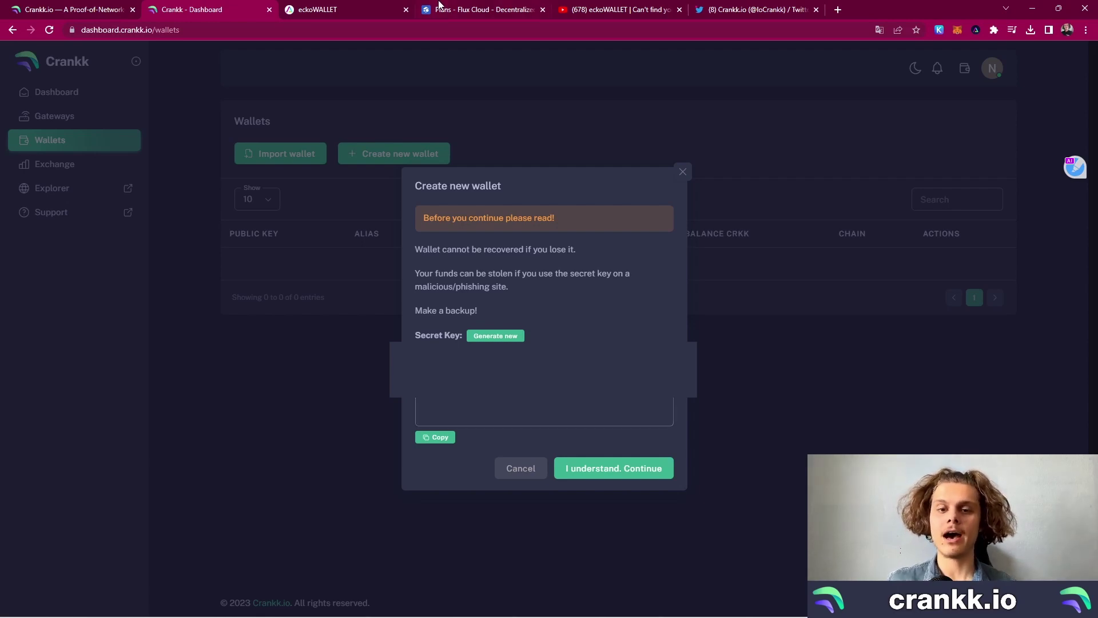
- Switch to Flux Cloud and view the three TXT files stored in Flux Drive
left_click(503, 10)
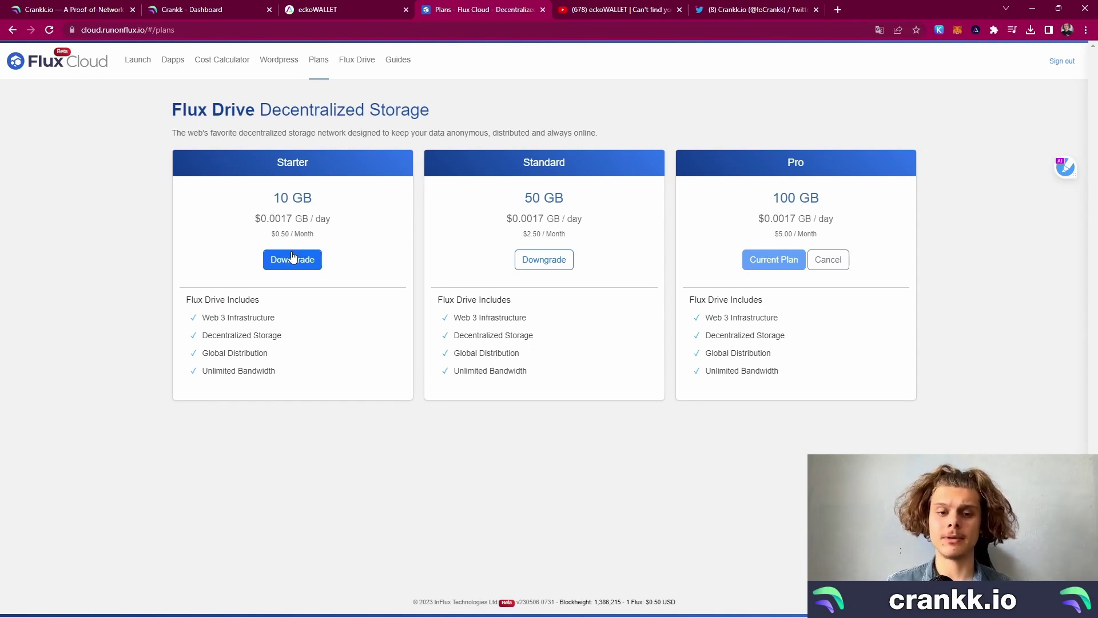
left_click(357, 74)
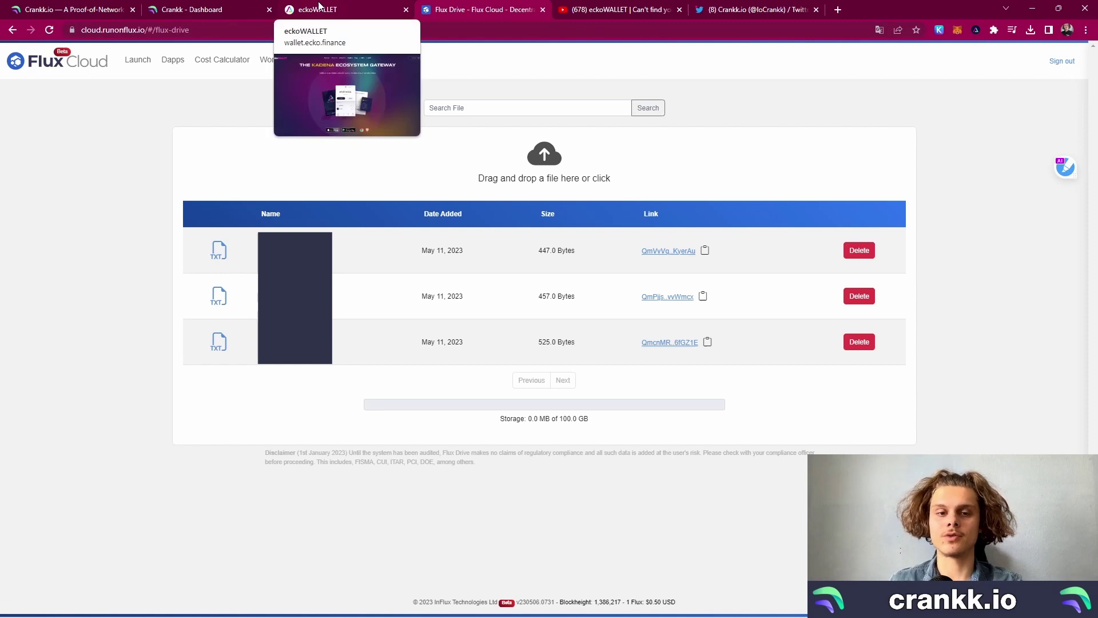
- Back in Crankk, copy the secret key, accept the backup warning and create the wallet
left_click(226, 7)
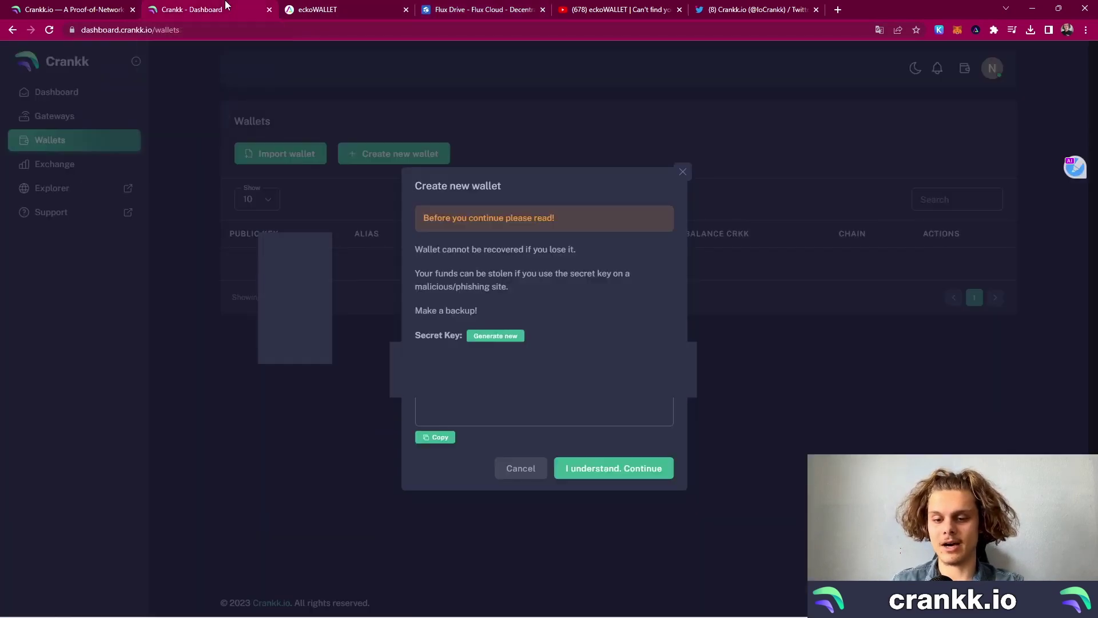
left_click(435, 442)
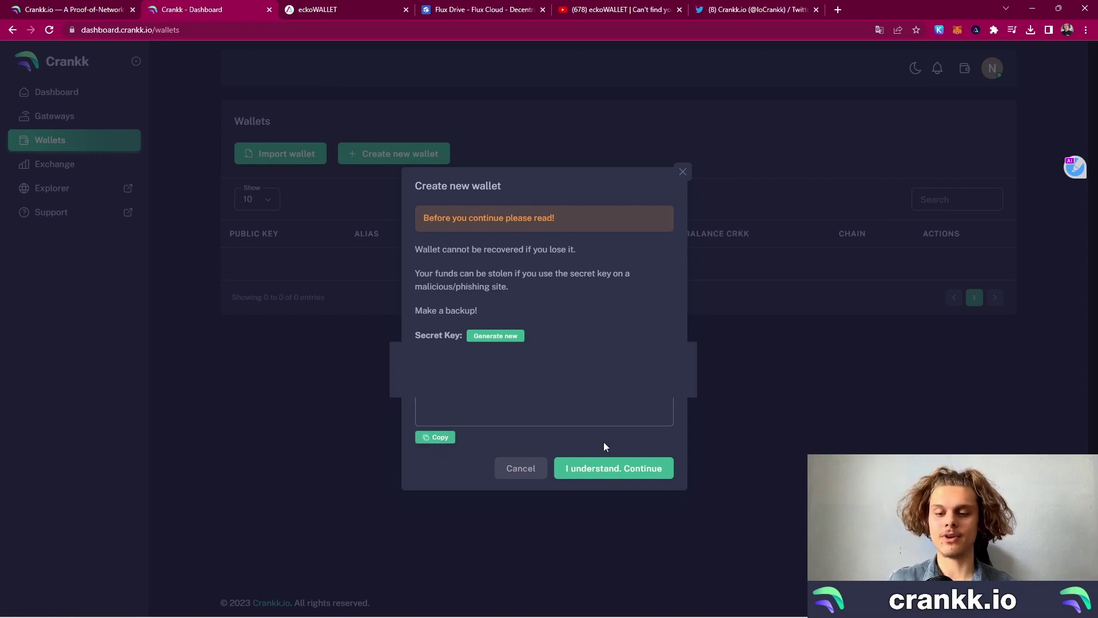
left_click(607, 474)
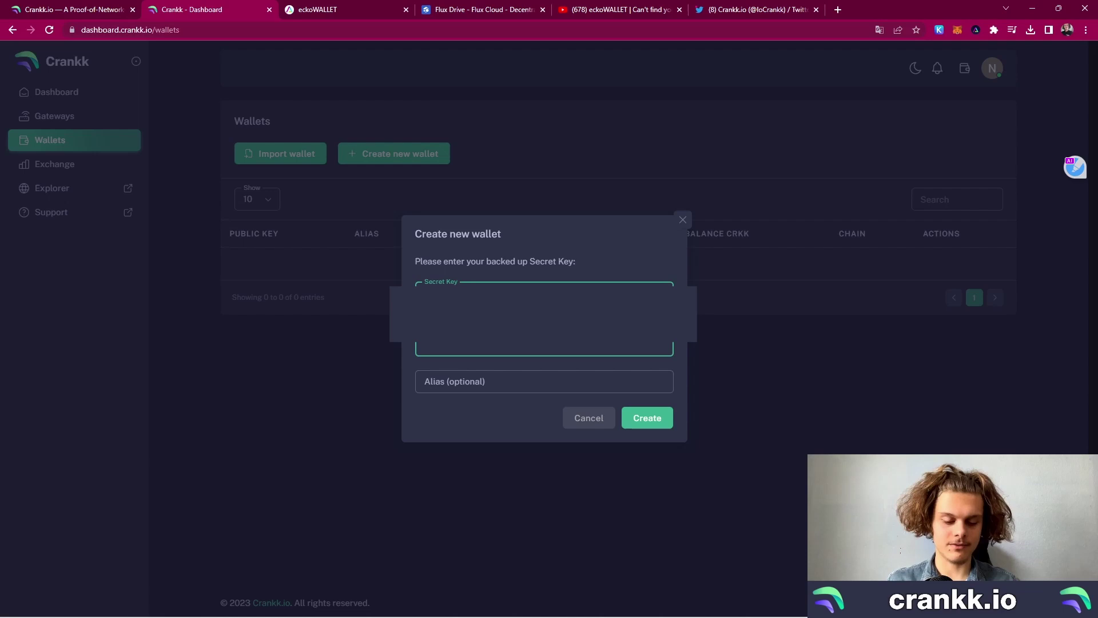
left_click(647, 418)
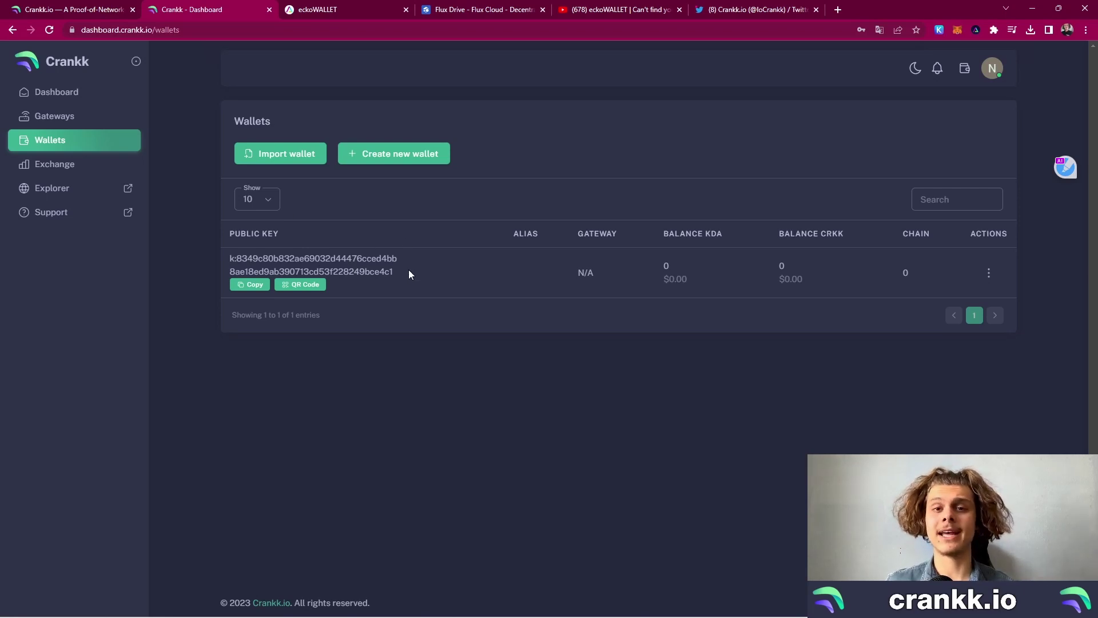
- Copy the new wallet's public key to the clipboard
left_click_drag(228, 257, 406, 276)
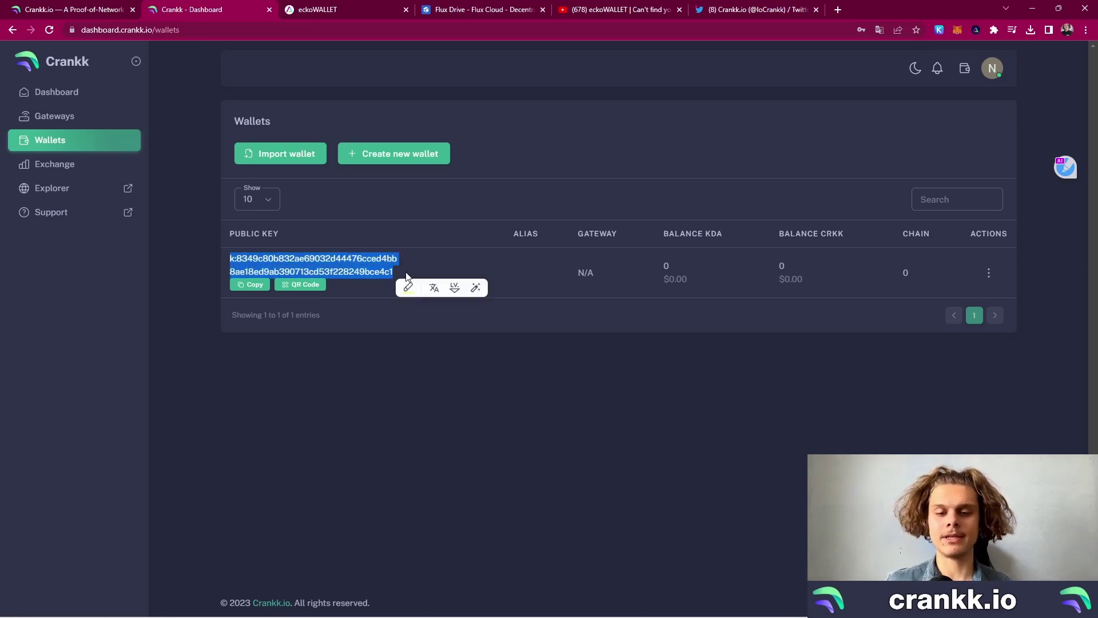
left_click(247, 285)
left_click(449, 261)
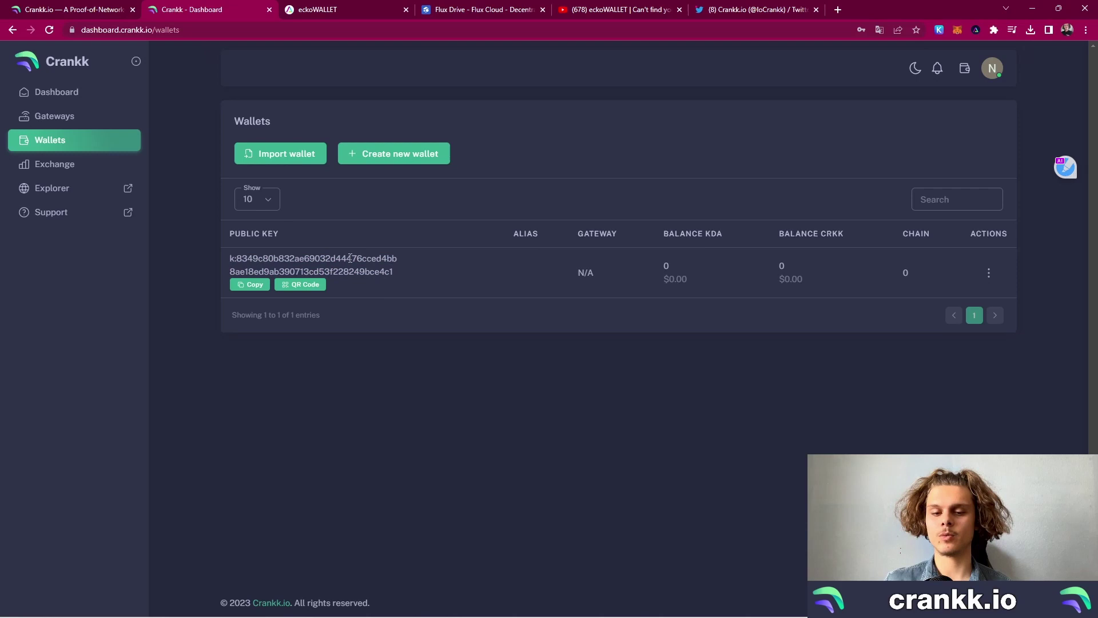
left_click(252, 285)
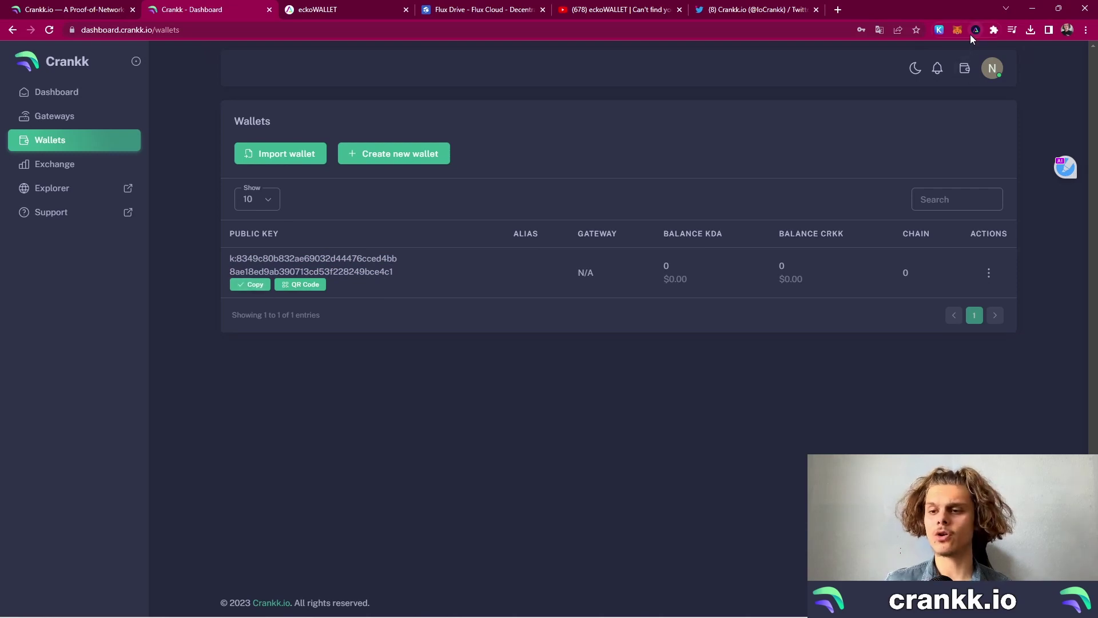
- In eckoWALLET, prepare a KDA send from chain 1 to the pasted Crankk key on chain 0
left_click(971, 34)
left_click(861, 203)
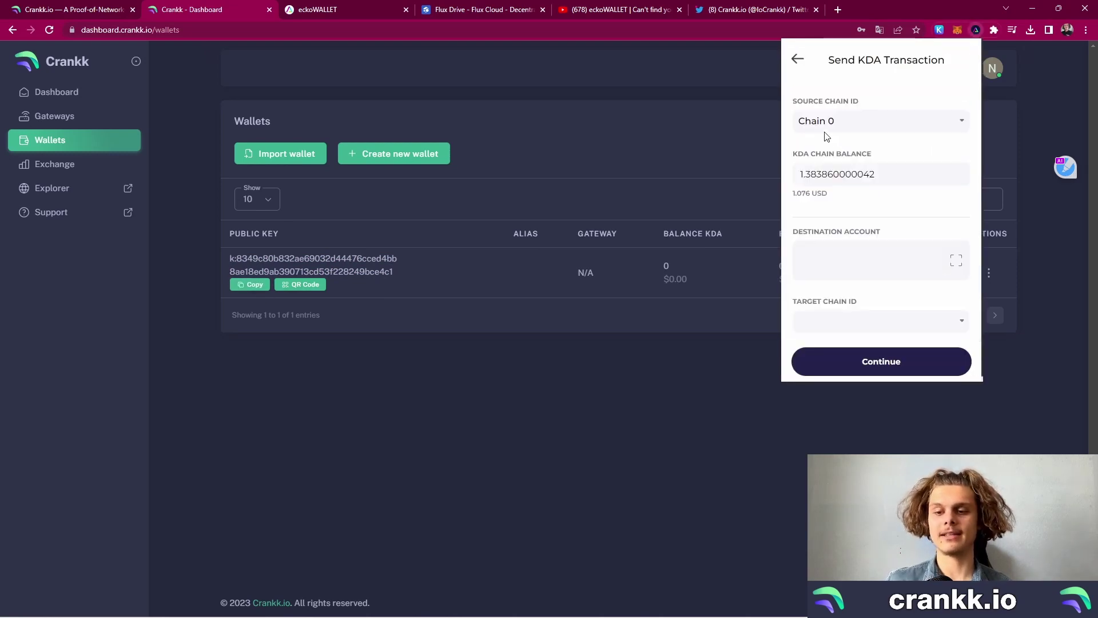
left_click(855, 123)
left_click(850, 230)
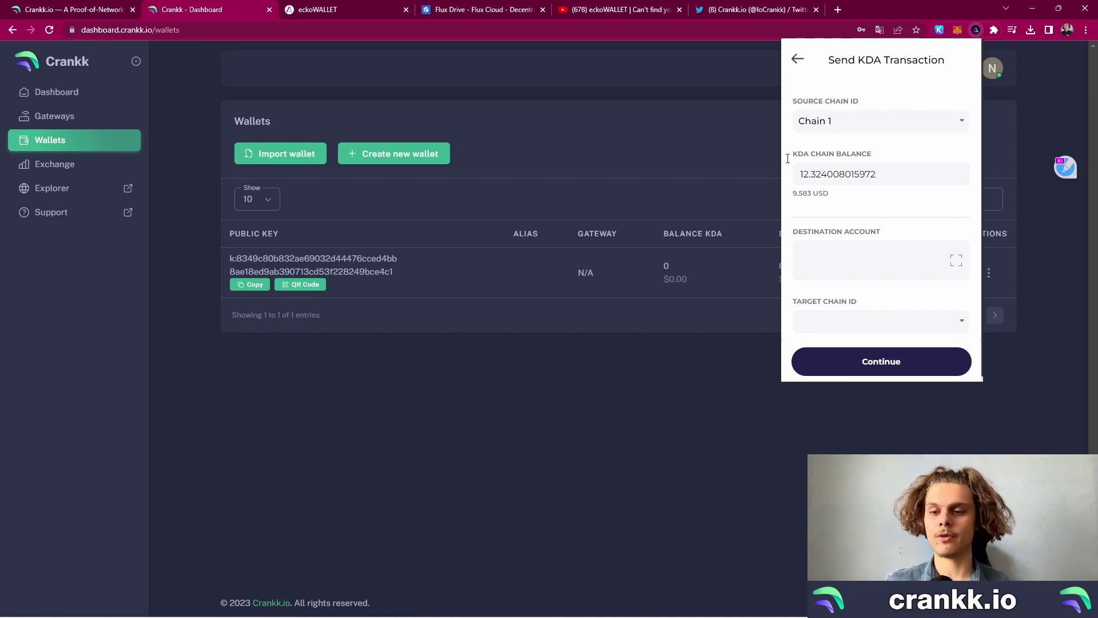
left_click(832, 258)
key("ctrl+v")
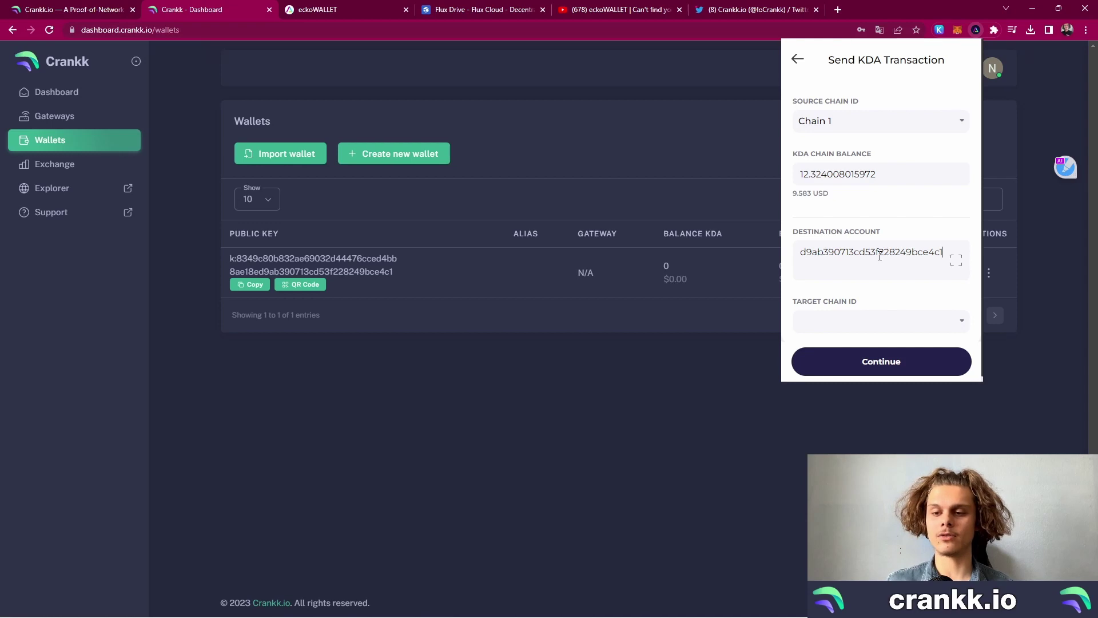
left_click(867, 322)
left_click(815, 205)
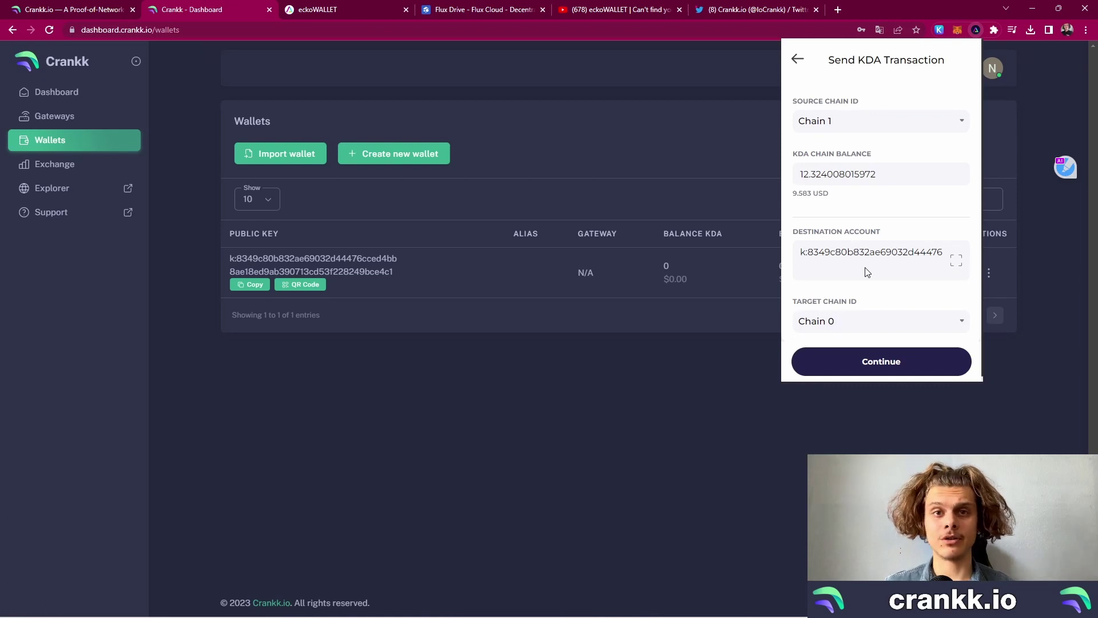
left_click(884, 373)
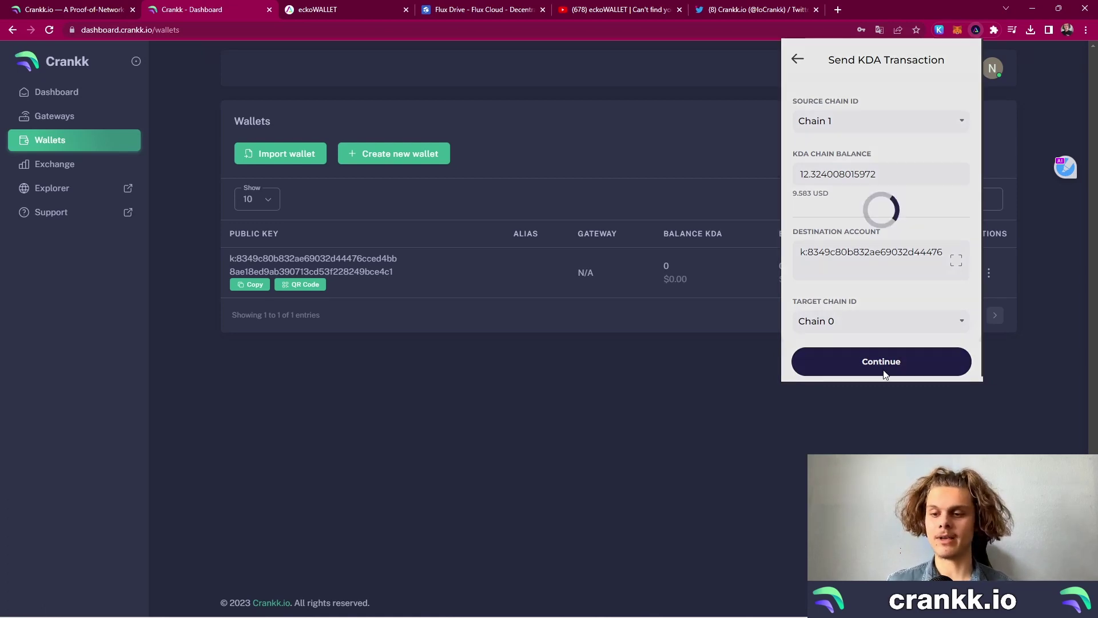
- Set the amount to 6 KDA and confirm the cross-chain transfer
double_click(819, 212)
type("6")
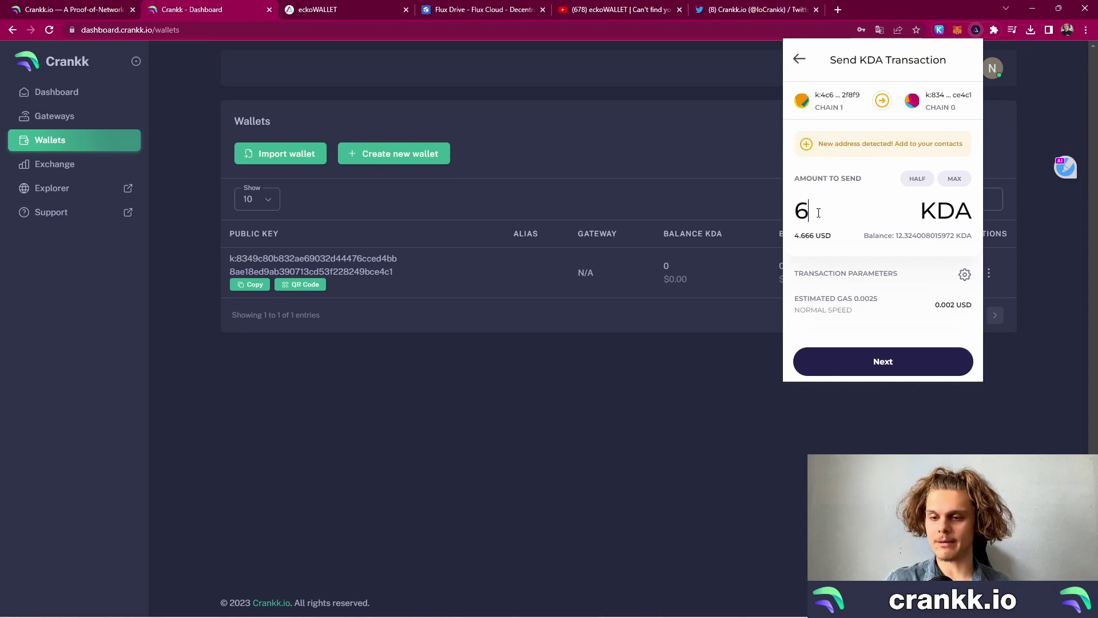
left_click(886, 369)
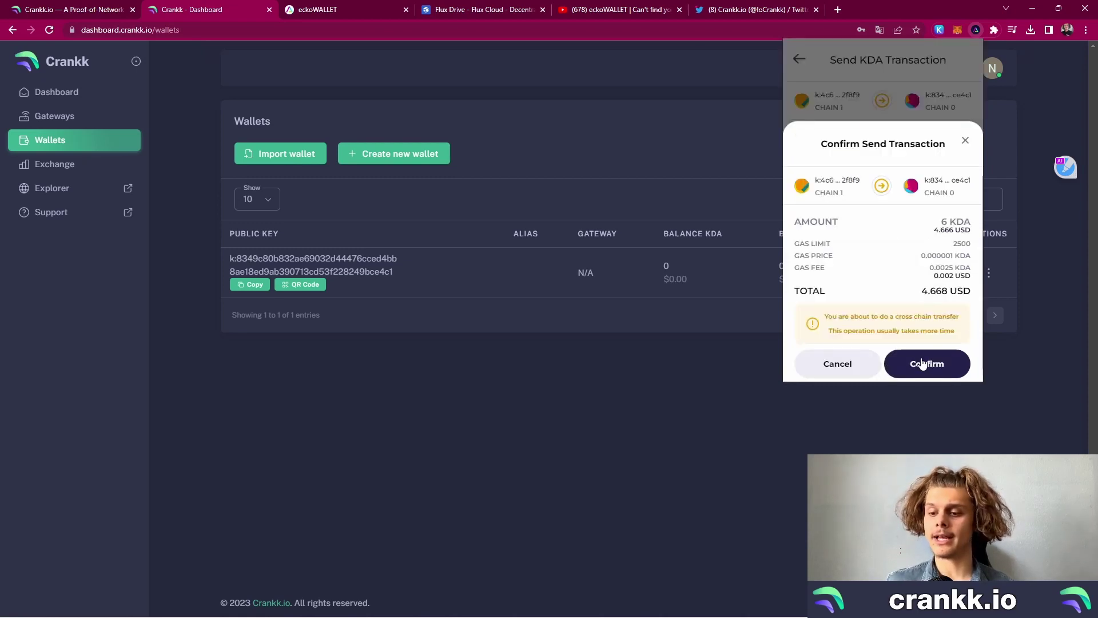
left_click(938, 367)
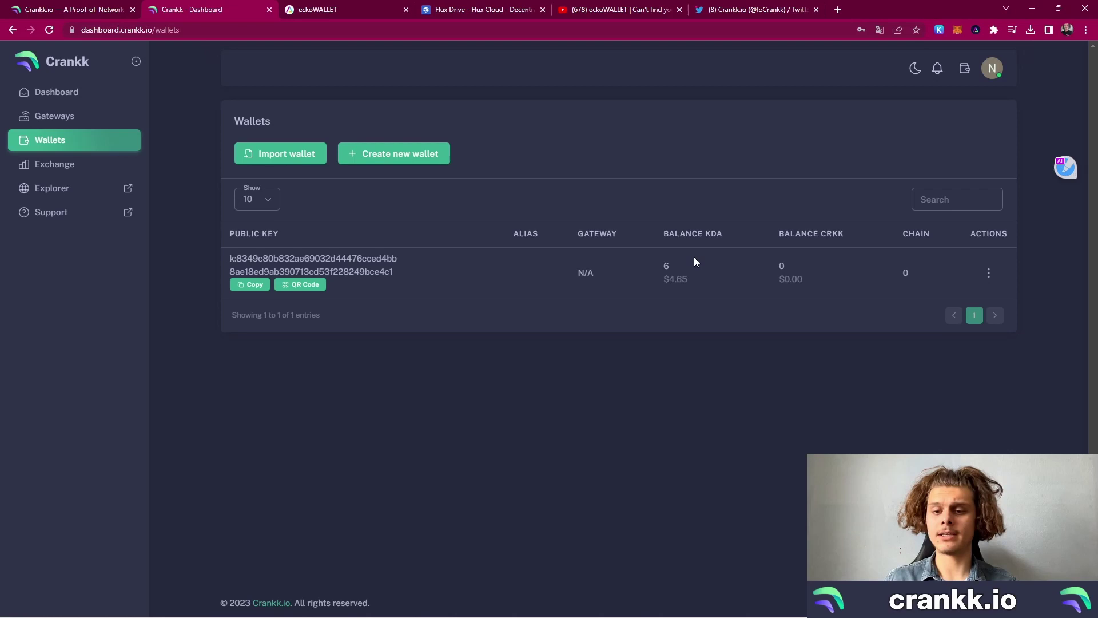
- Open the CRKK Exchange page and scroll to the trade form showing 6 KDA available
left_click(103, 167)
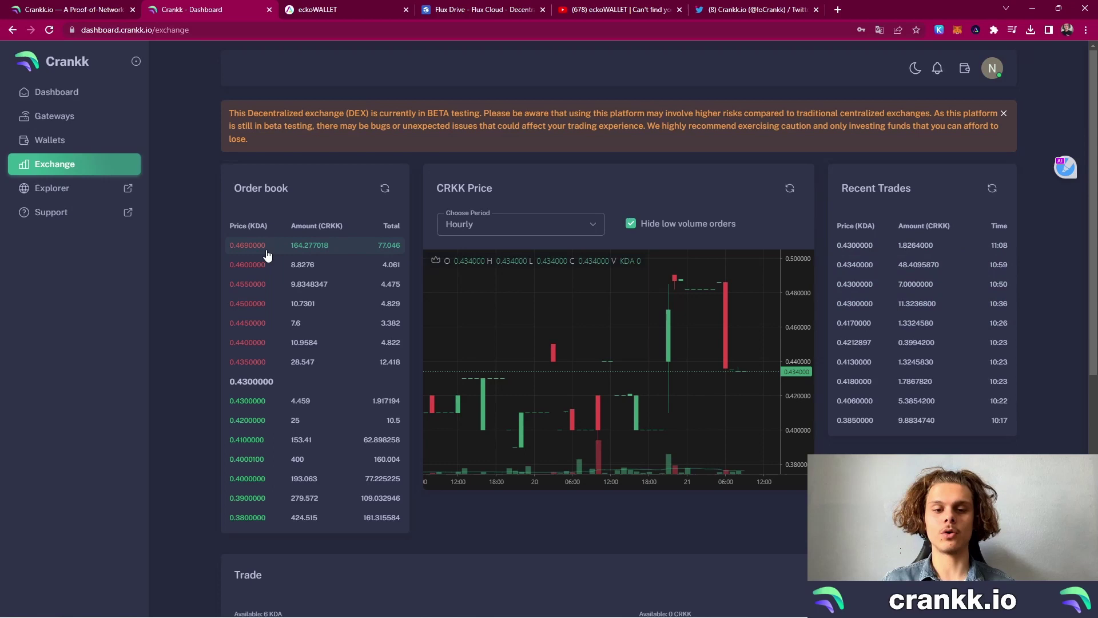
scroll(266, 255, "down", 7)
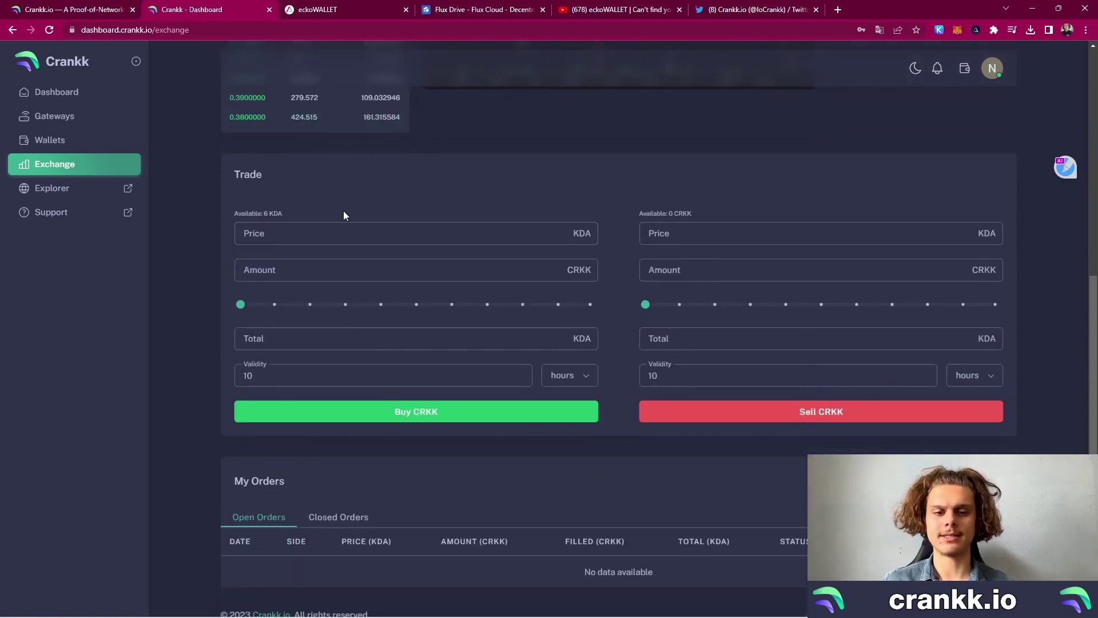
- Try the buy amount slider at 90% and 100%, then reset it to zero
left_click(336, 230)
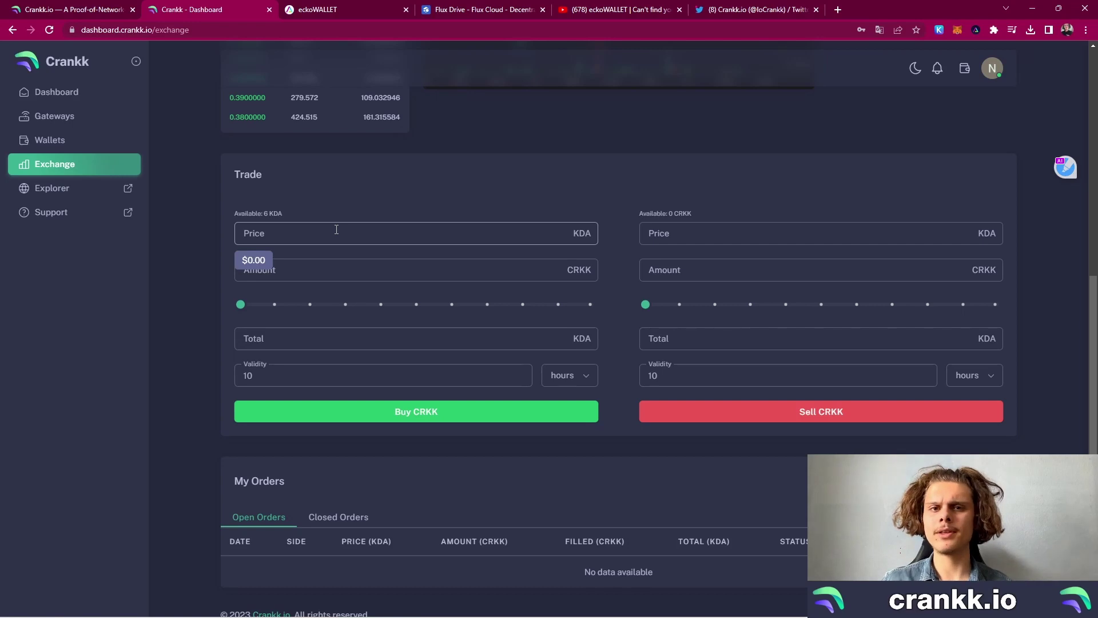
left_click(563, 306)
left_click(590, 306)
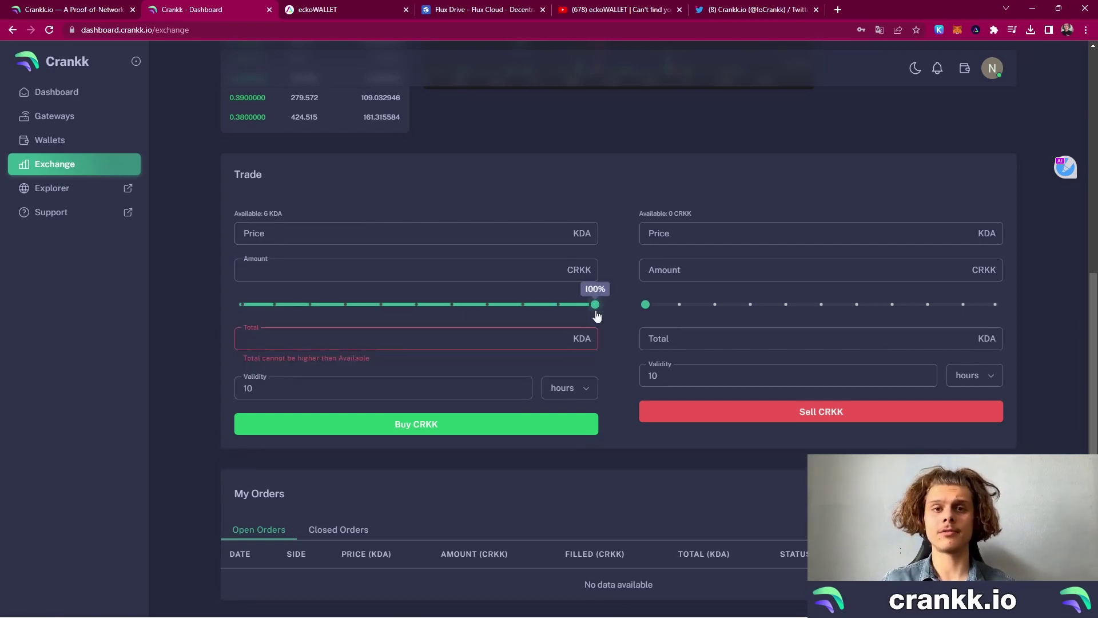
left_click(562, 312)
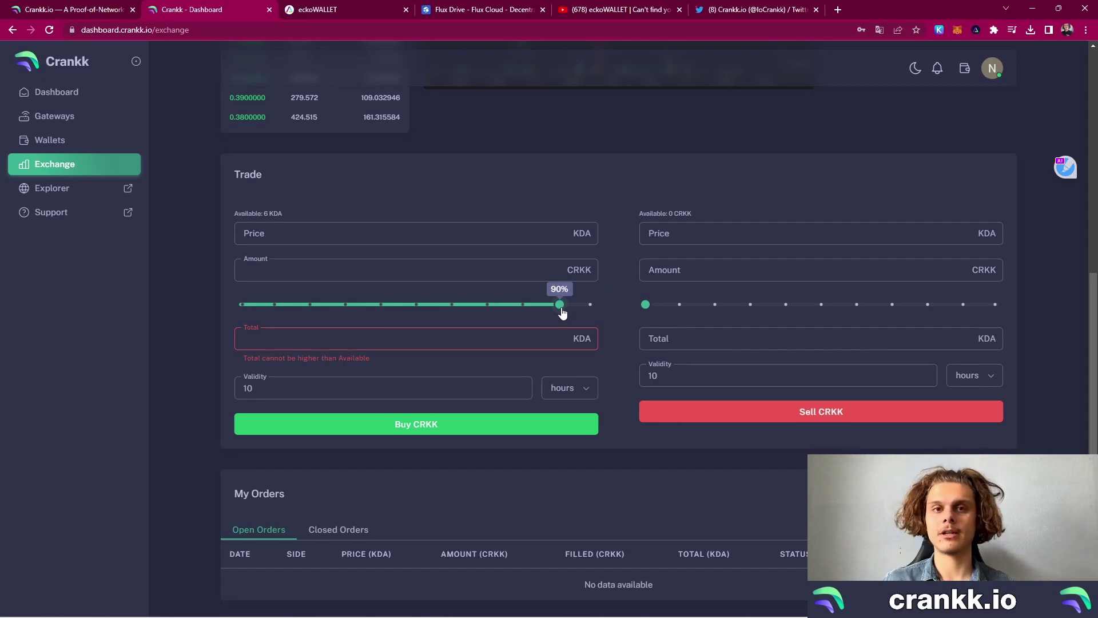
left_click_drag(560, 297, 240, 311)
left_click(371, 237)
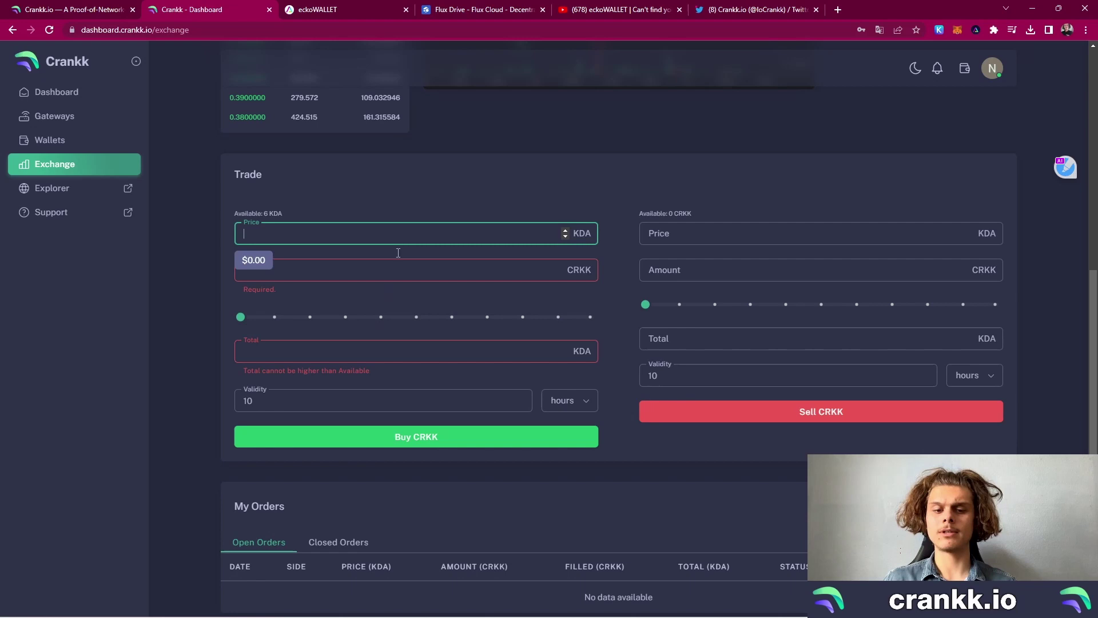
scroll(532, 283, "up", 5)
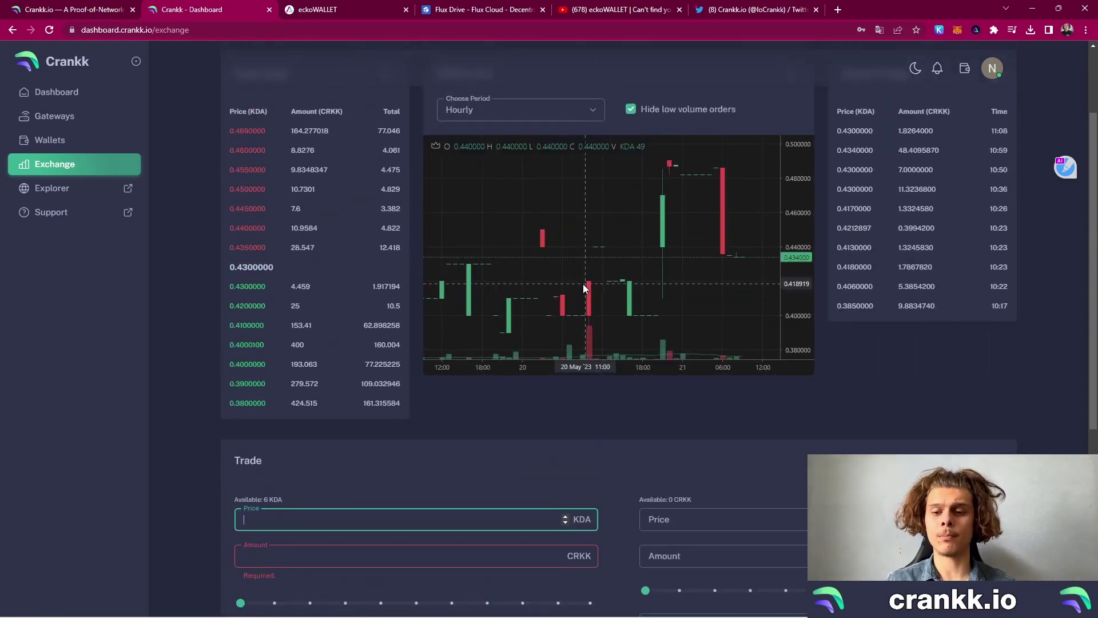
left_click(659, 421)
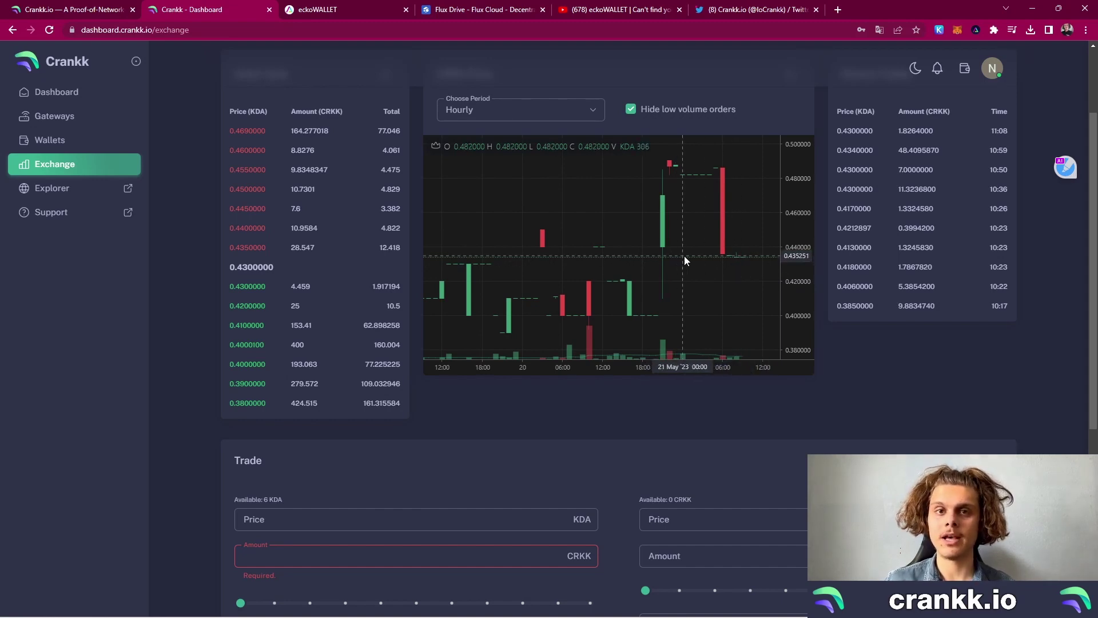
scroll(606, 233, "up", 1)
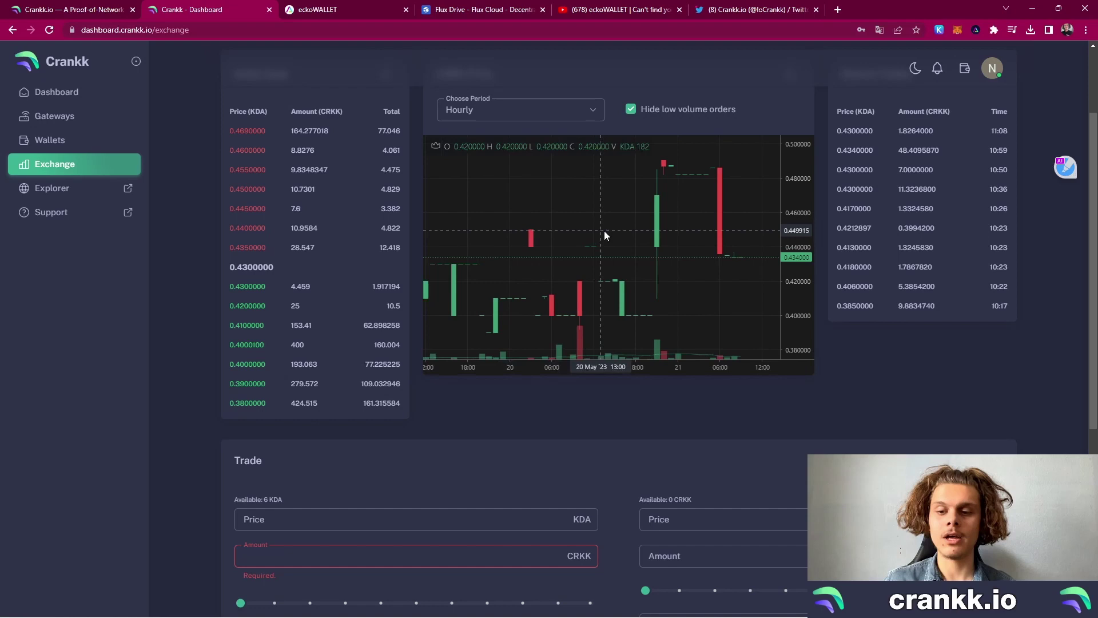
scroll(943, 250, "up", 2)
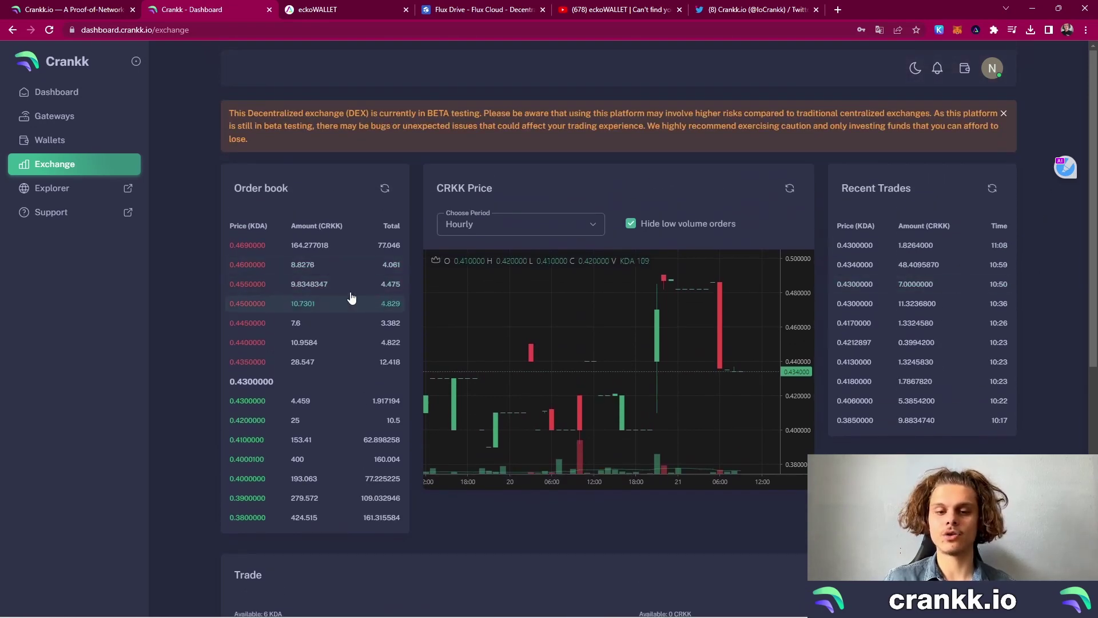
scroll(357, 291, "down", 3)
- Enter a 0.434 KDA buy price and set the amount to 90% (12.442396 CRKK, 5.4 KDA)
left_click(400, 460)
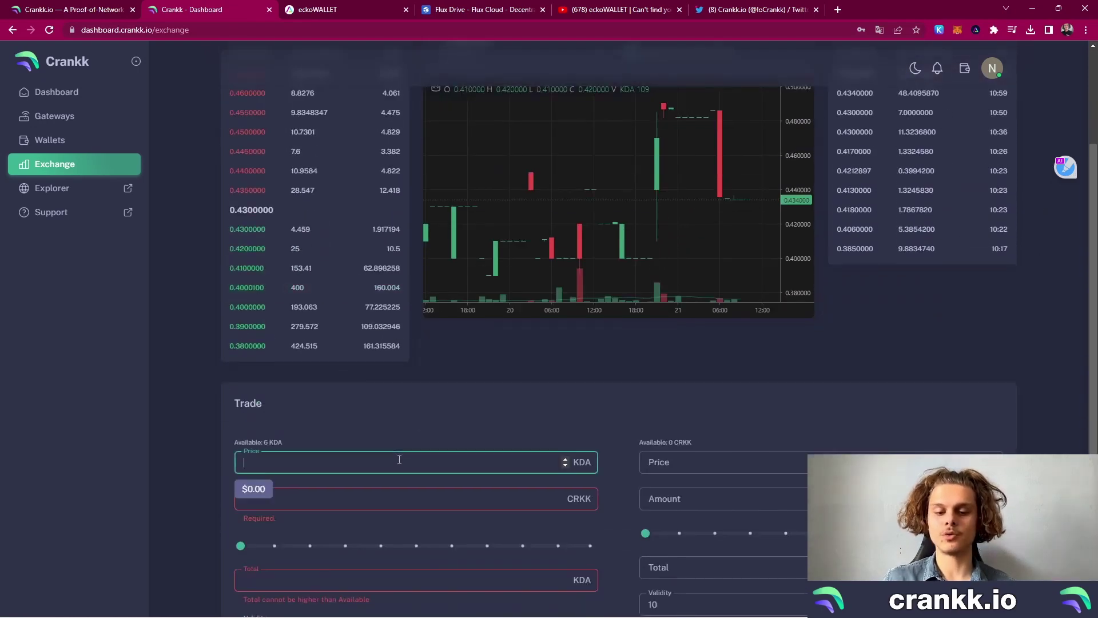
type("0.")
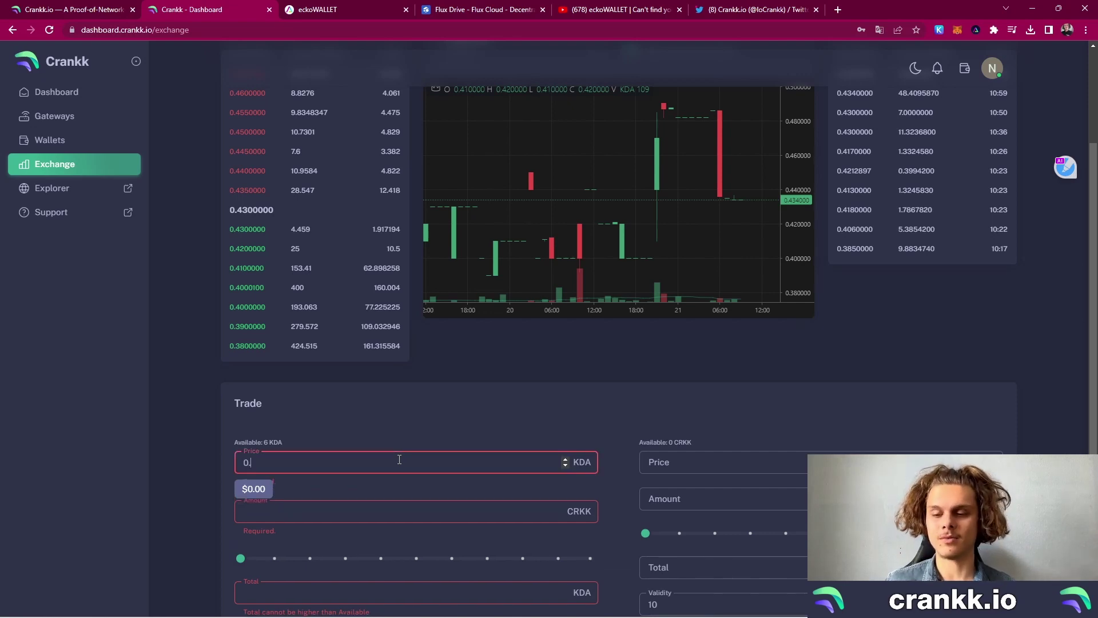
type("4")
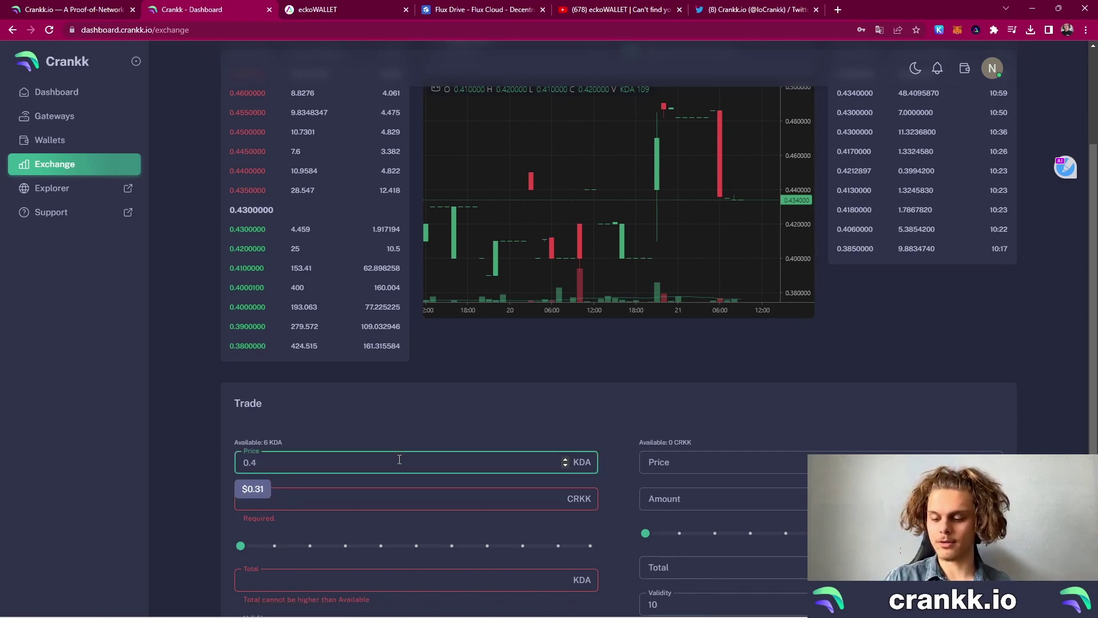
type("34")
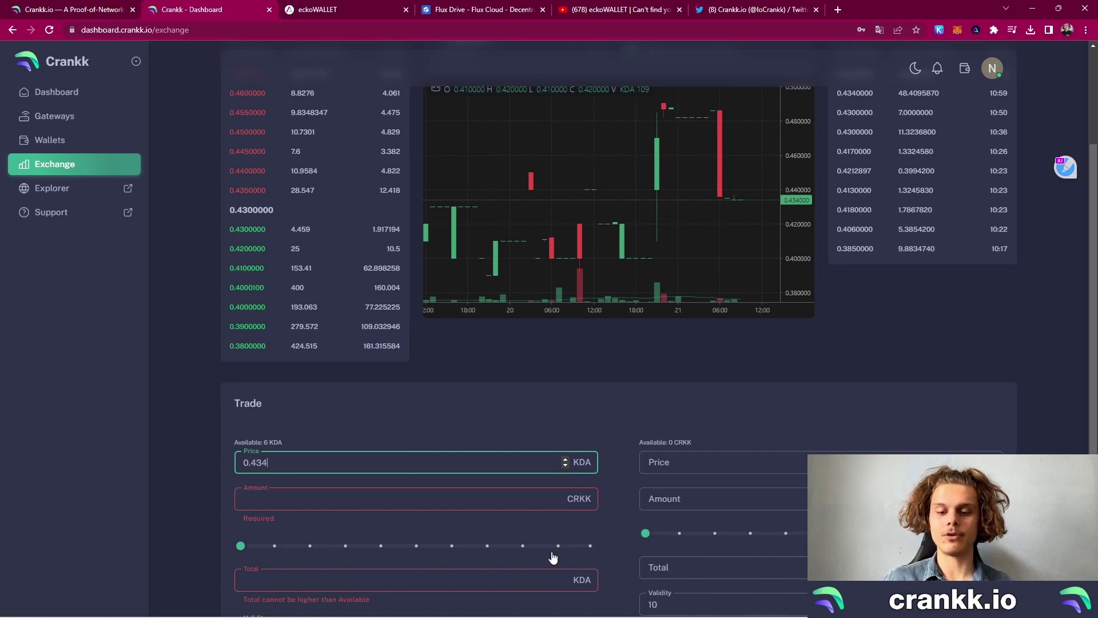
left_click(557, 547)
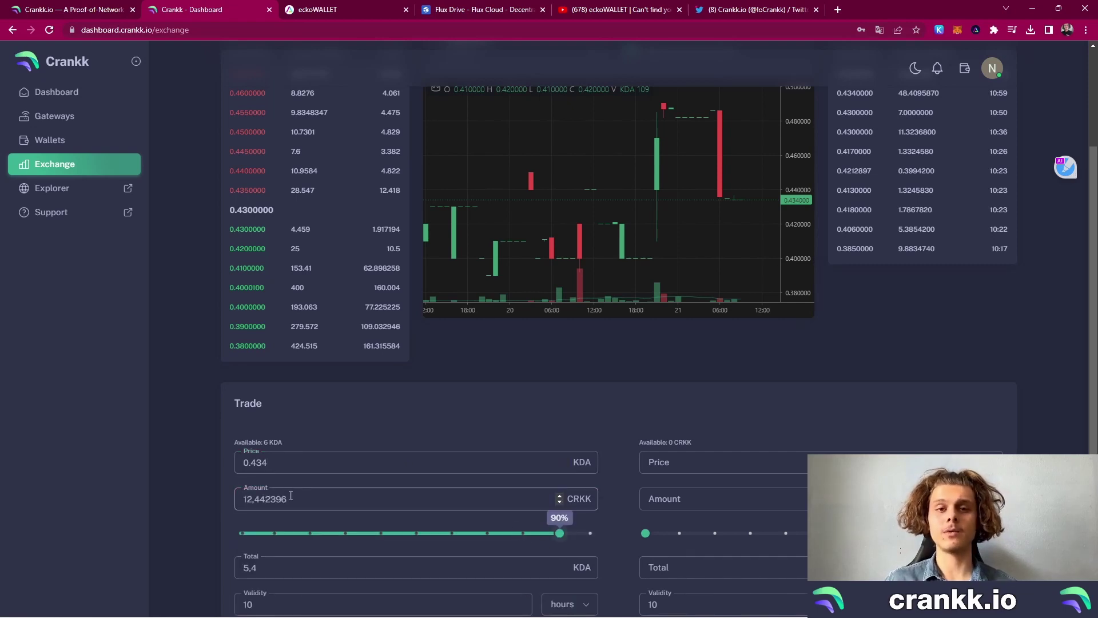
scroll(327, 490, "down", 1)
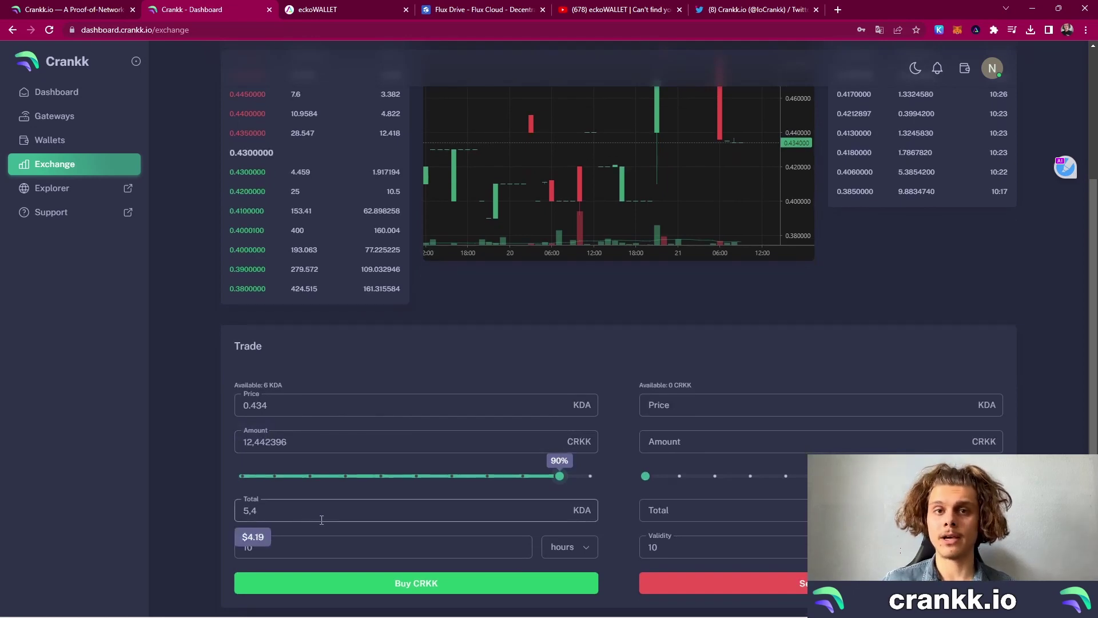
scroll(352, 509, "down", 3)
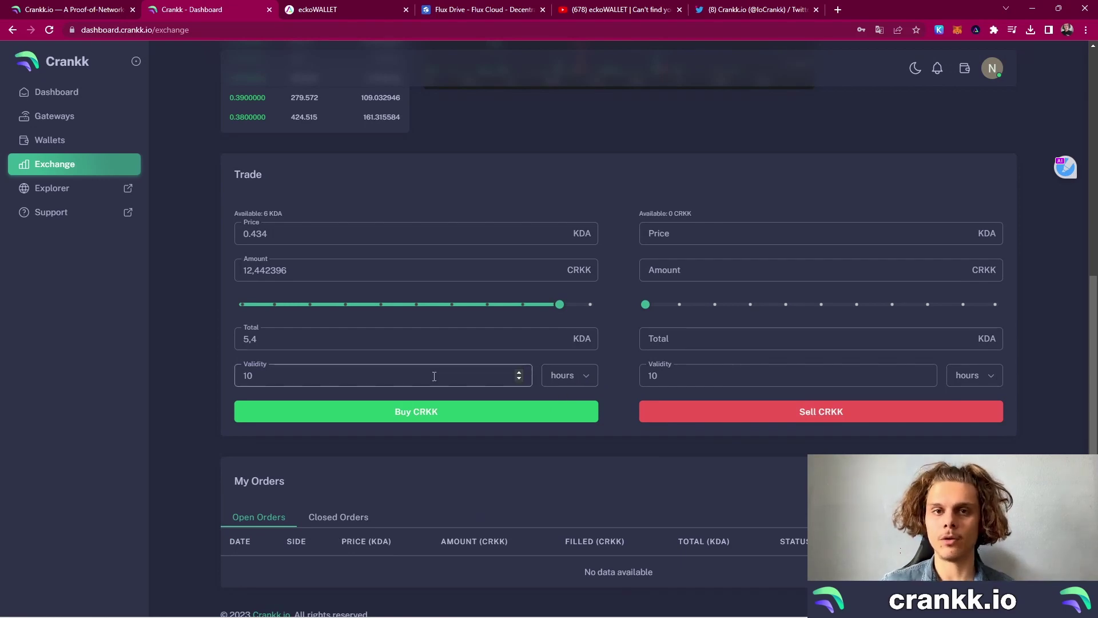
- Submit the CRKK buy order at 0.434 KDA and check the closed and open orders lists
left_click(426, 415)
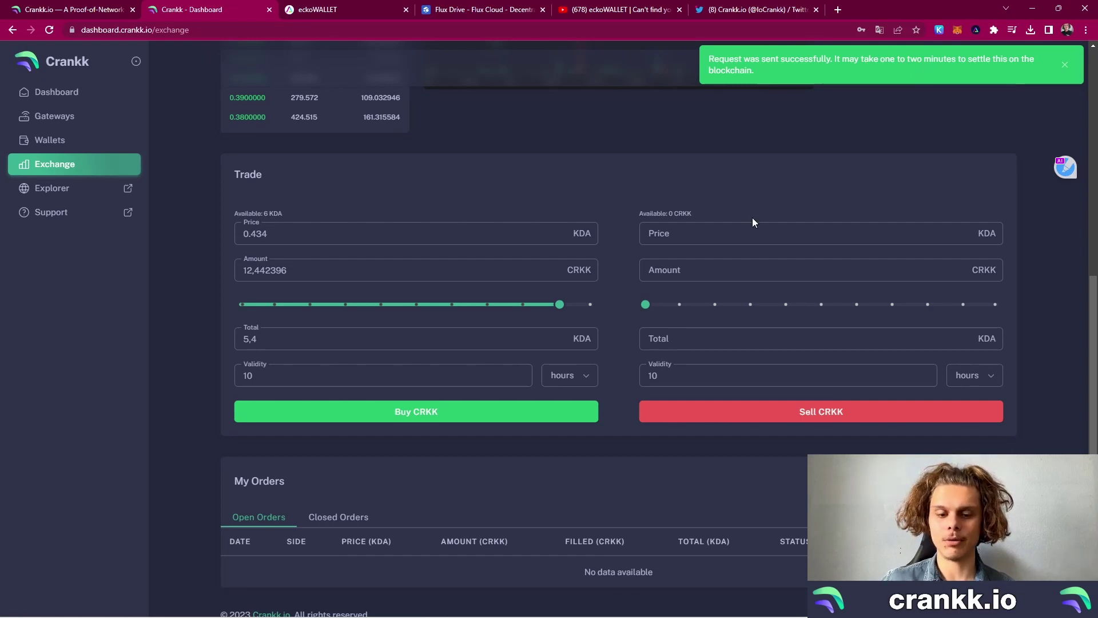
scroll(535, 365, "down", 1)
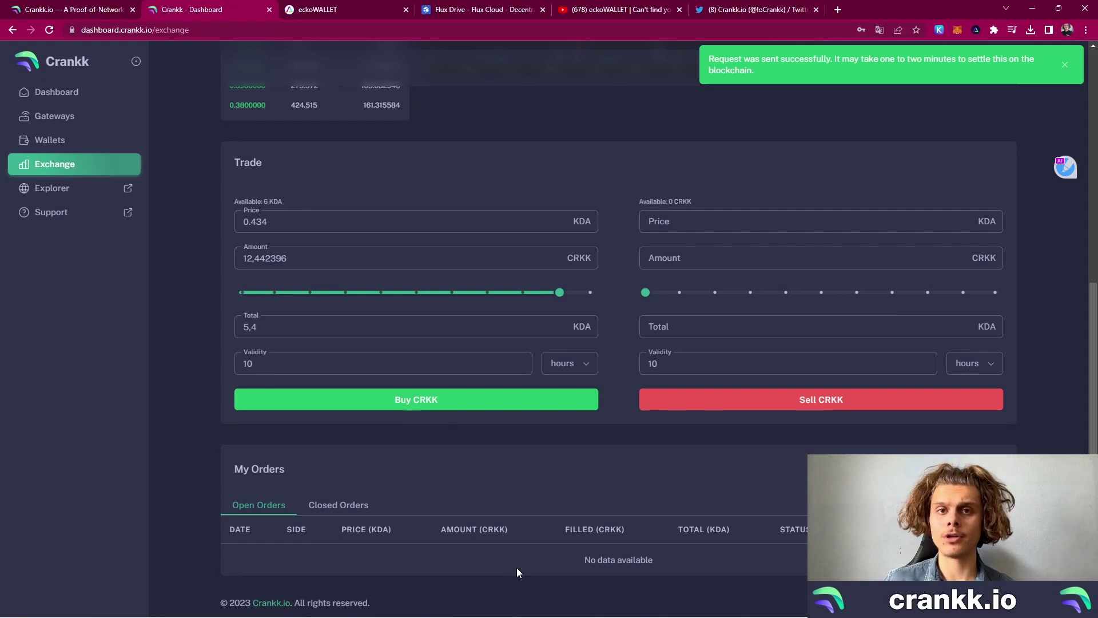
left_click(362, 510)
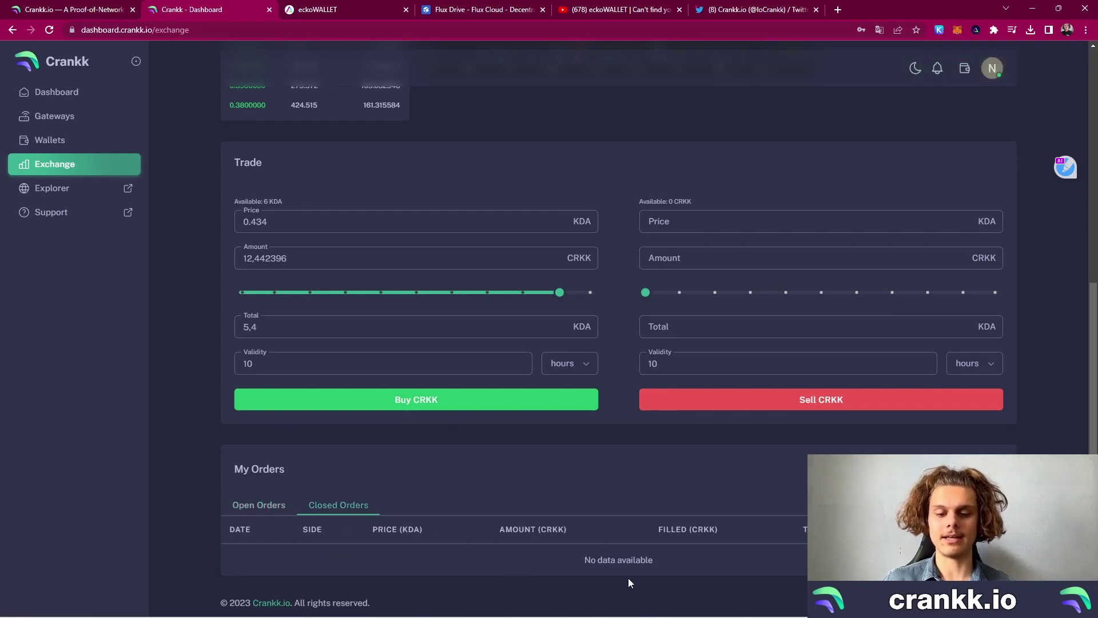
left_click(251, 510)
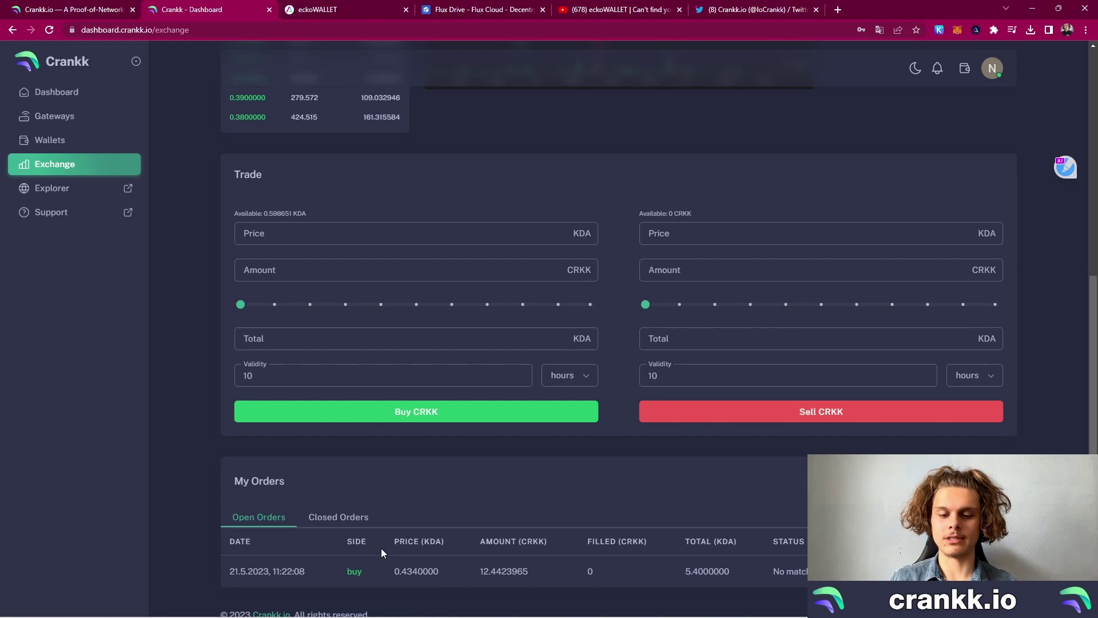
scroll(381, 548, "up", 5)
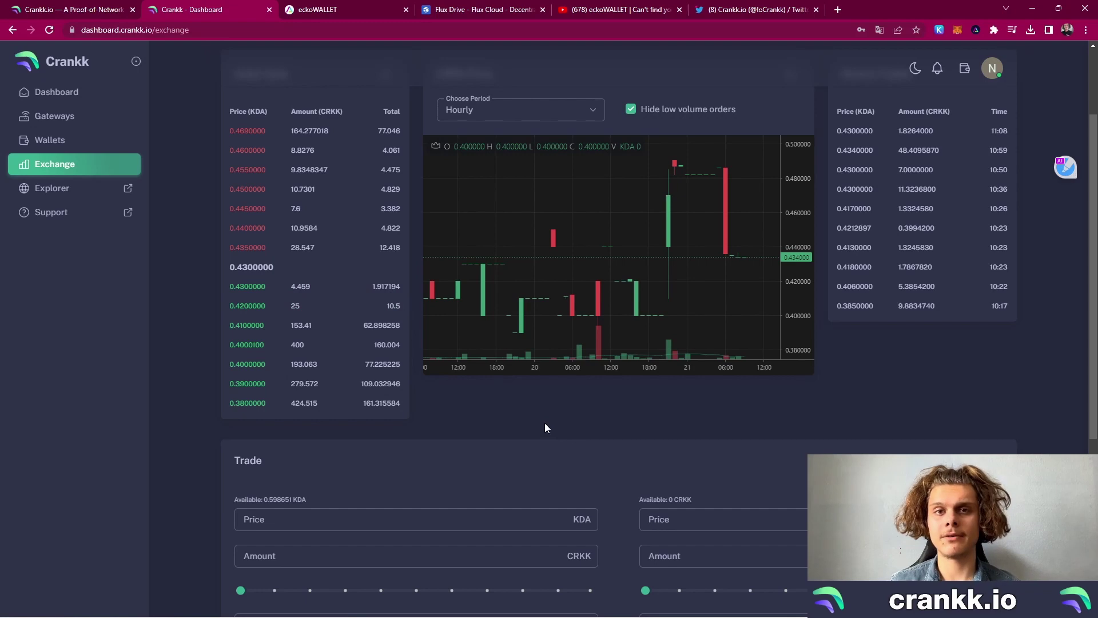
scroll(545, 426, "down", 5)
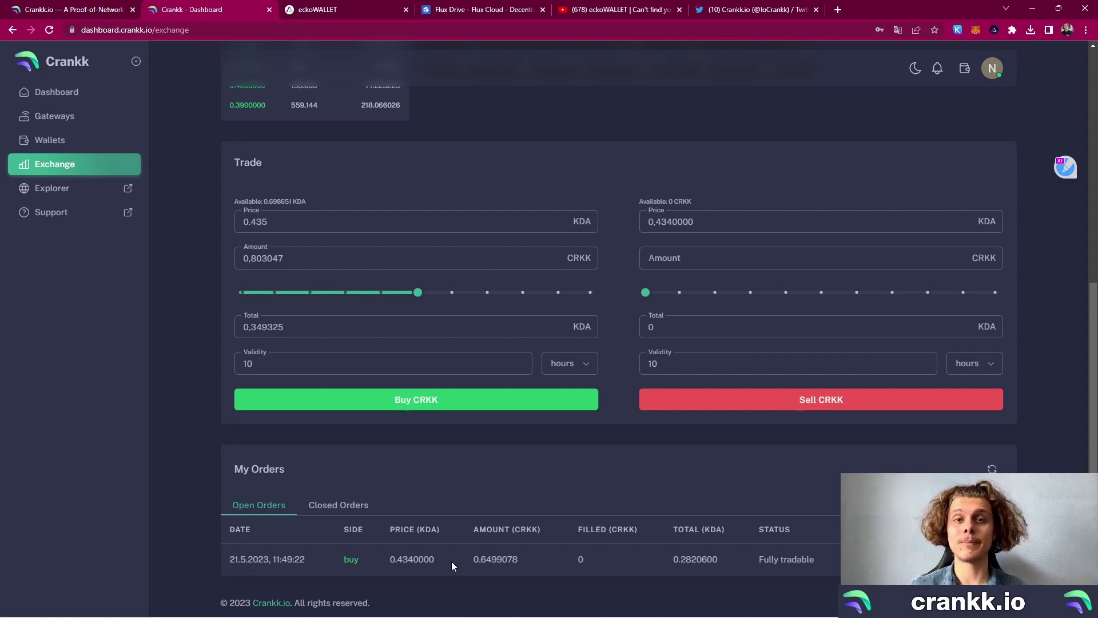
- Confirm the 0.435 KDA buy of 0.6499081 CRKK is filled under Closed Orders, then return to the order book
left_click(353, 506)
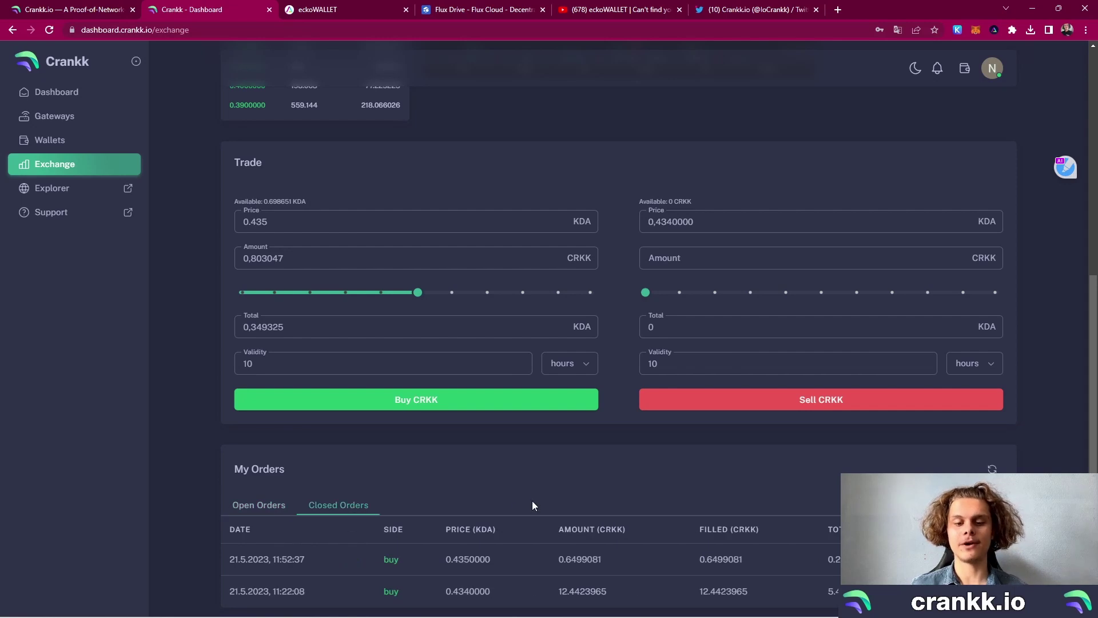
scroll(534, 506, "down", 1)
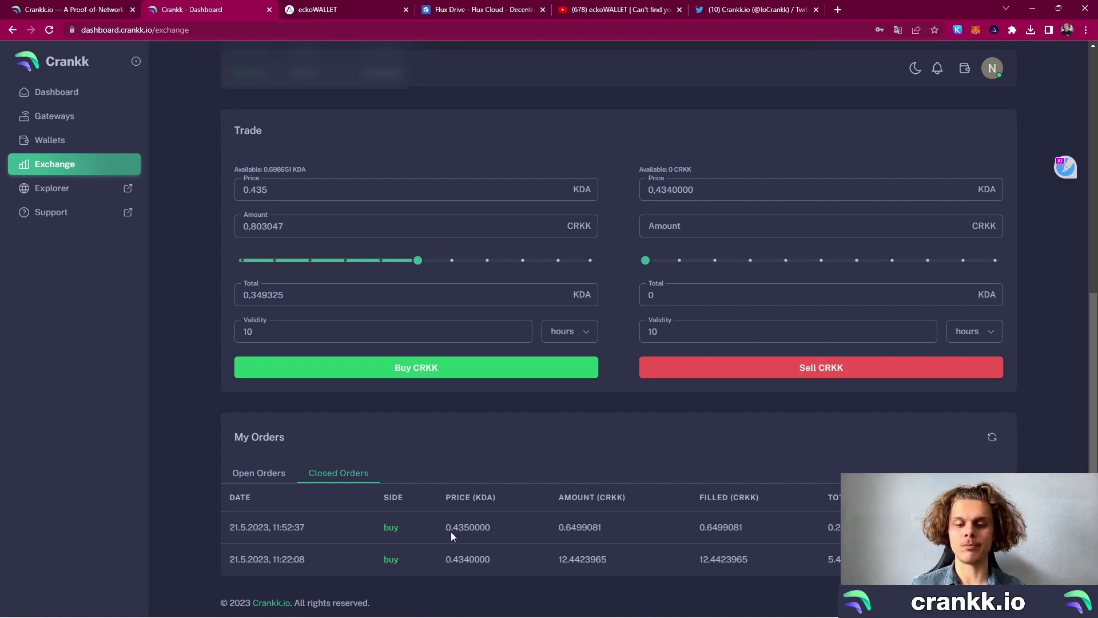
scroll(451, 531, "up", 7)
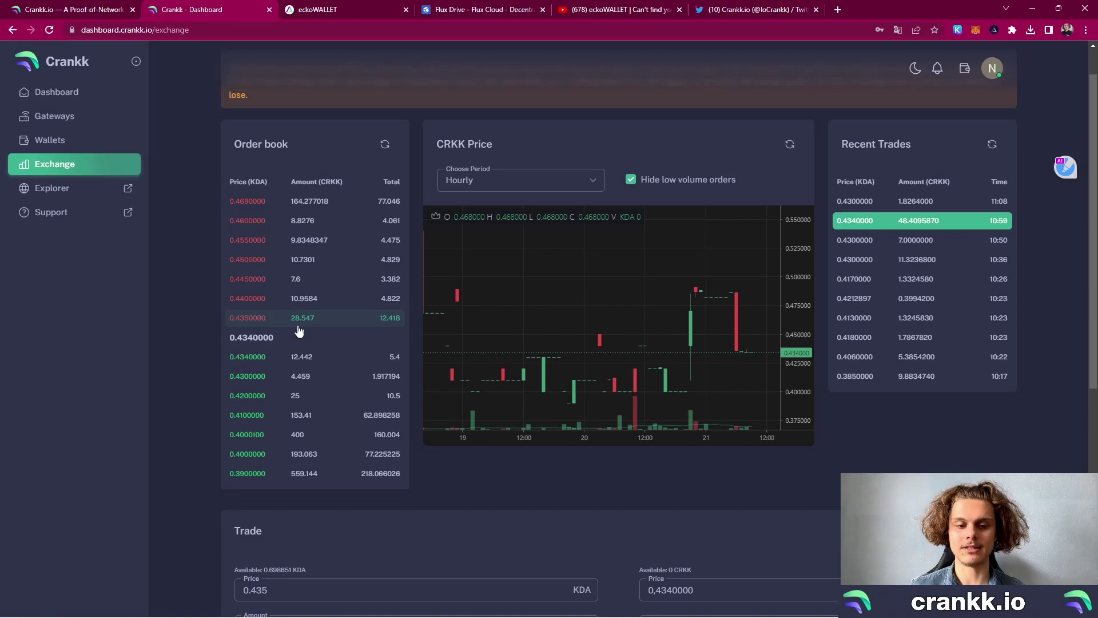
- Check the pending 0.434 KDA buy for 0.6499078 CRKK under Open Orders
scroll(338, 328, "down", 7)
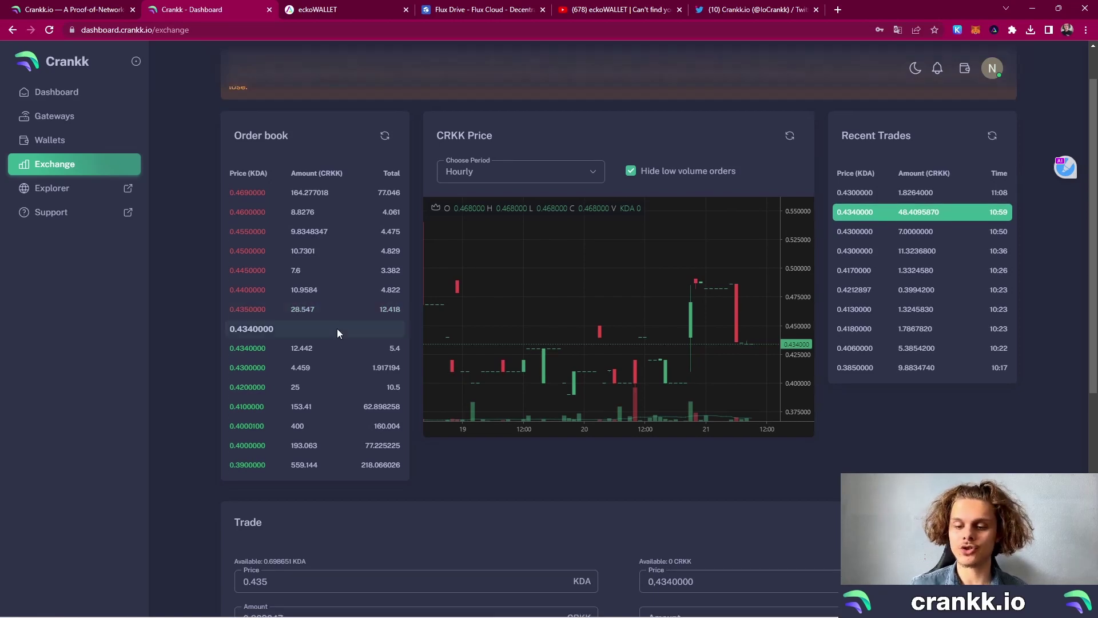
left_click(263, 474)
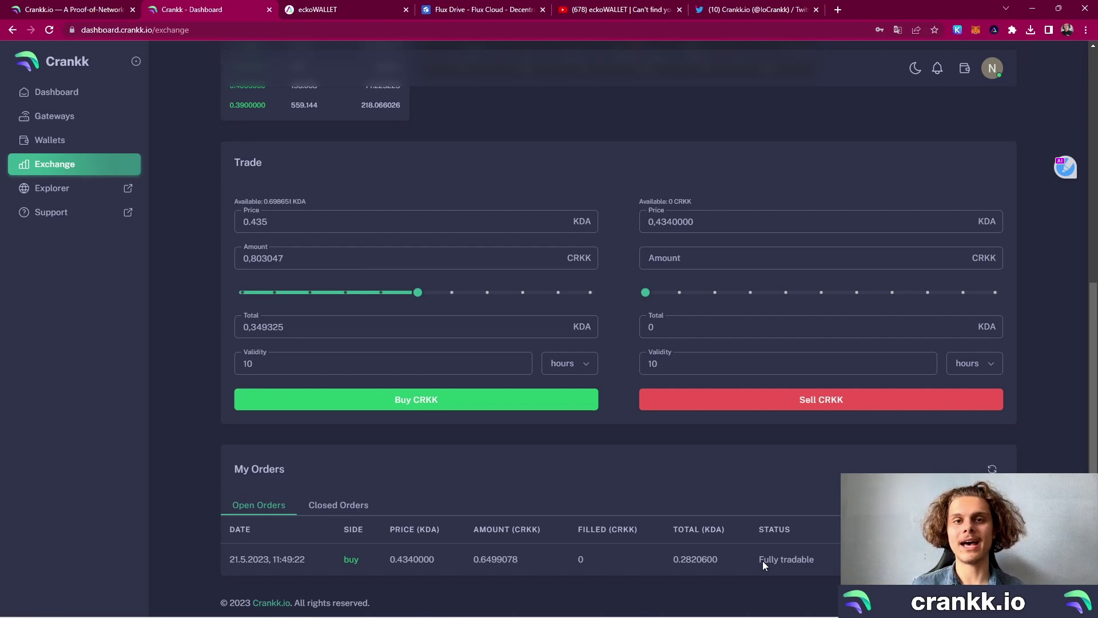
scroll(404, 335, "up", 5)
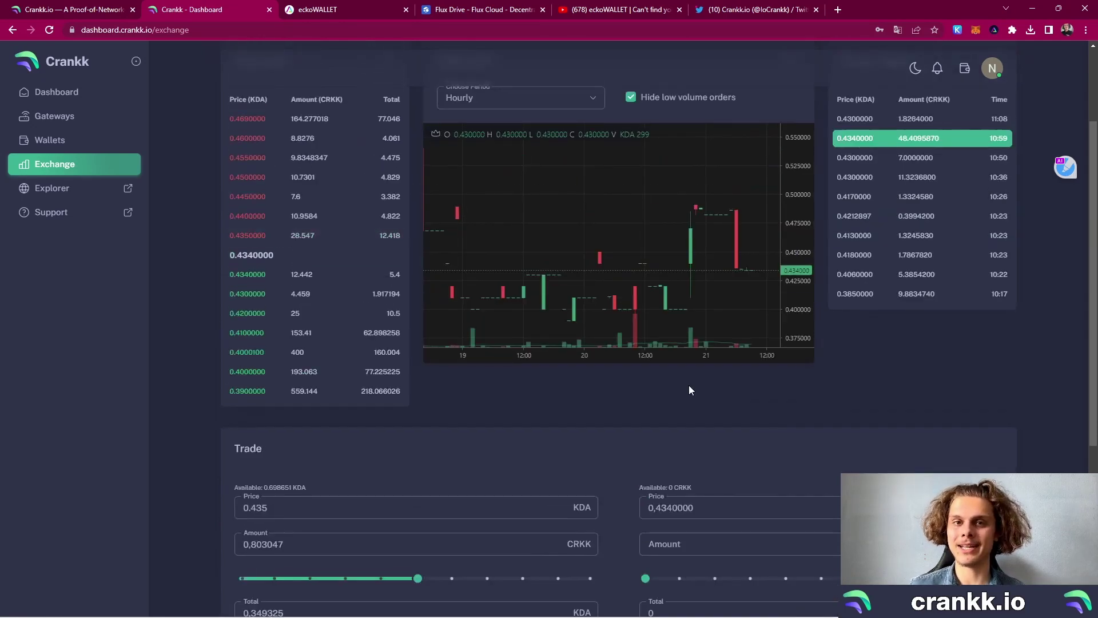
scroll(688, 386, "down", 5)
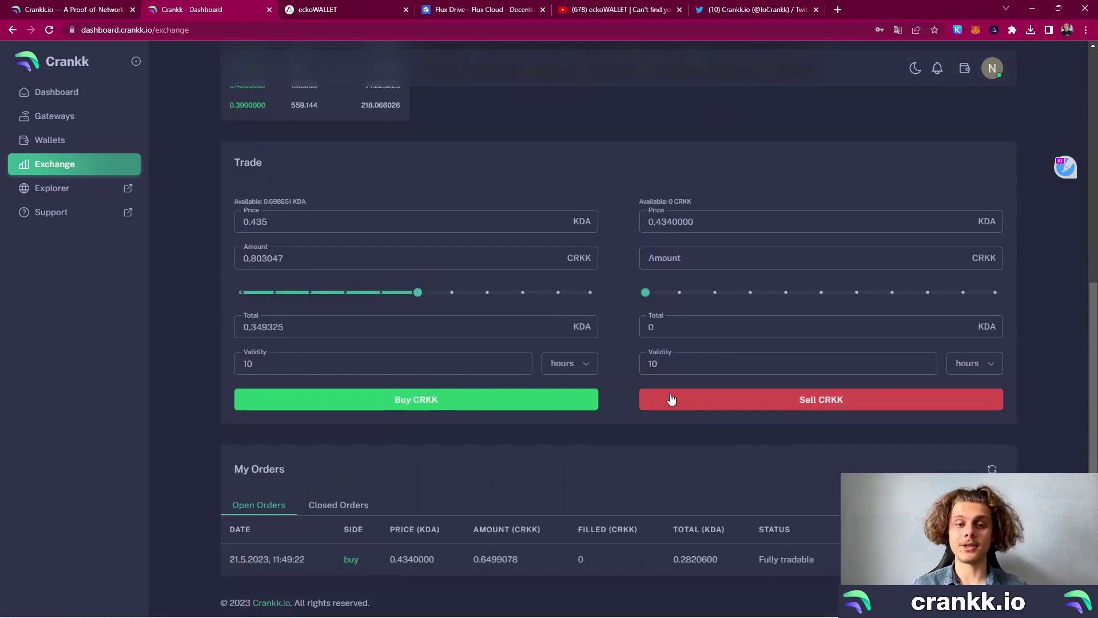
scroll(620, 377, "up", 6)
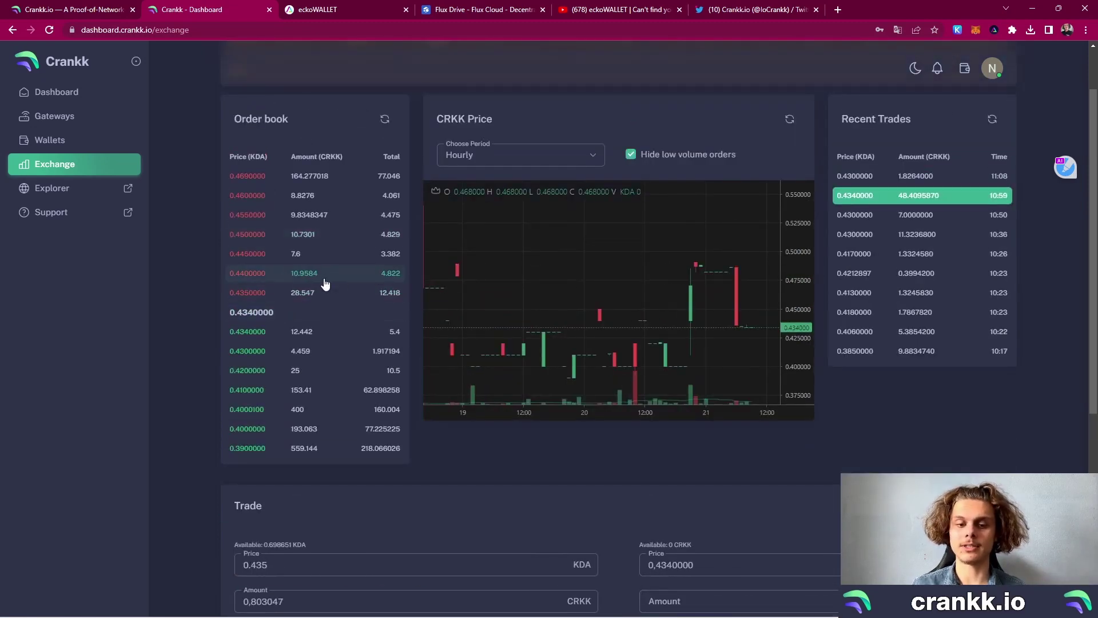
scroll(285, 301, "down", 6)
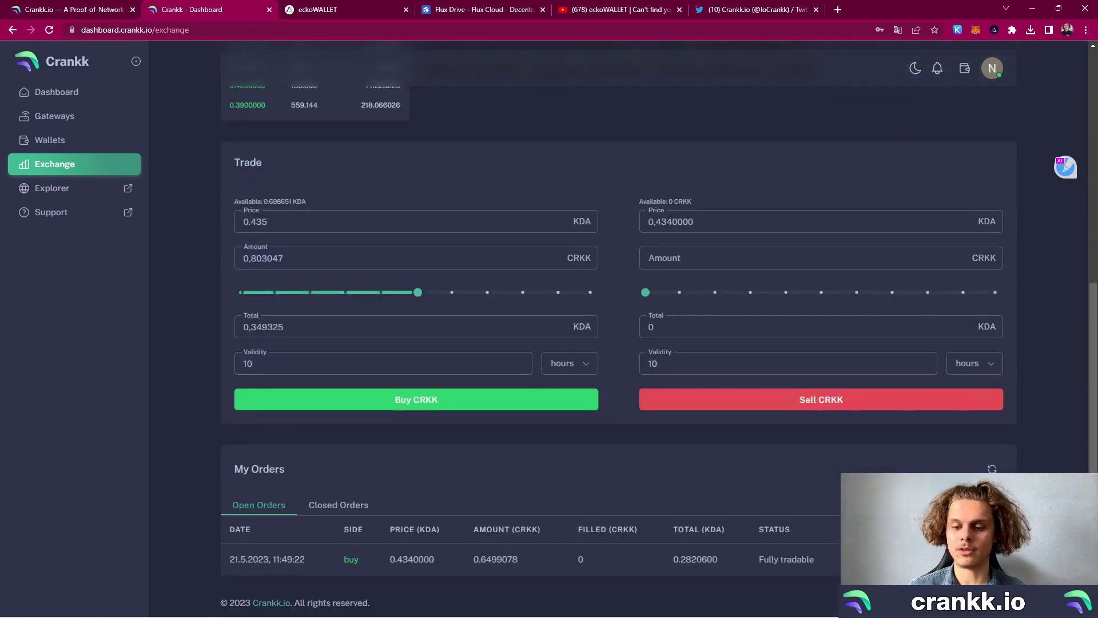
- Glance at Closed Orders, go back to Open Orders and refresh My Orders
left_click(338, 504)
scroll(376, 572, "down", 1)
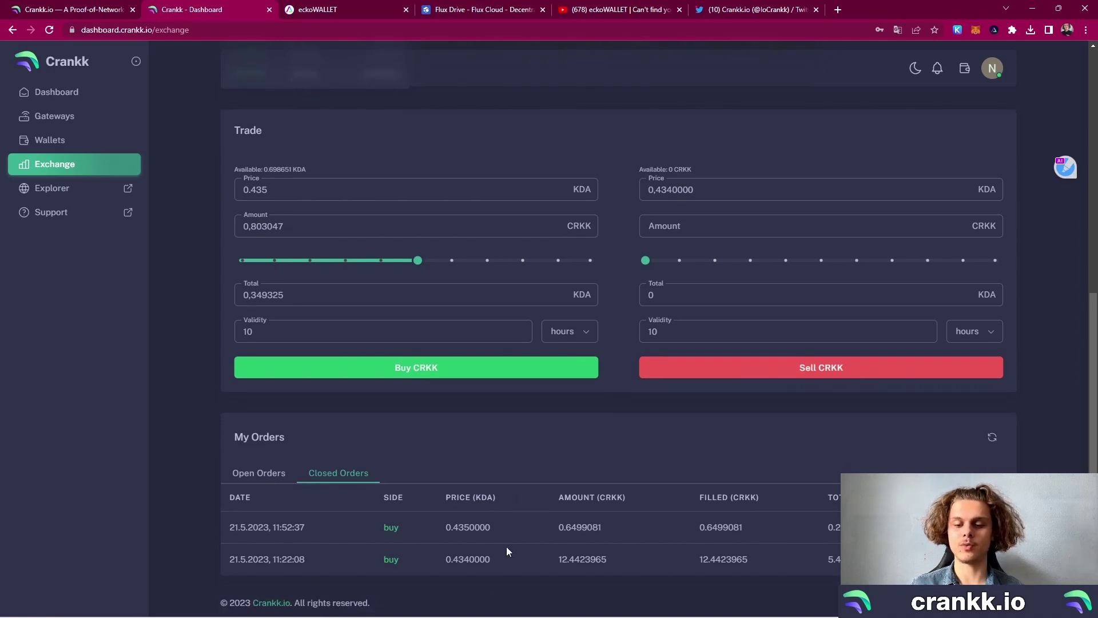
left_click(251, 477)
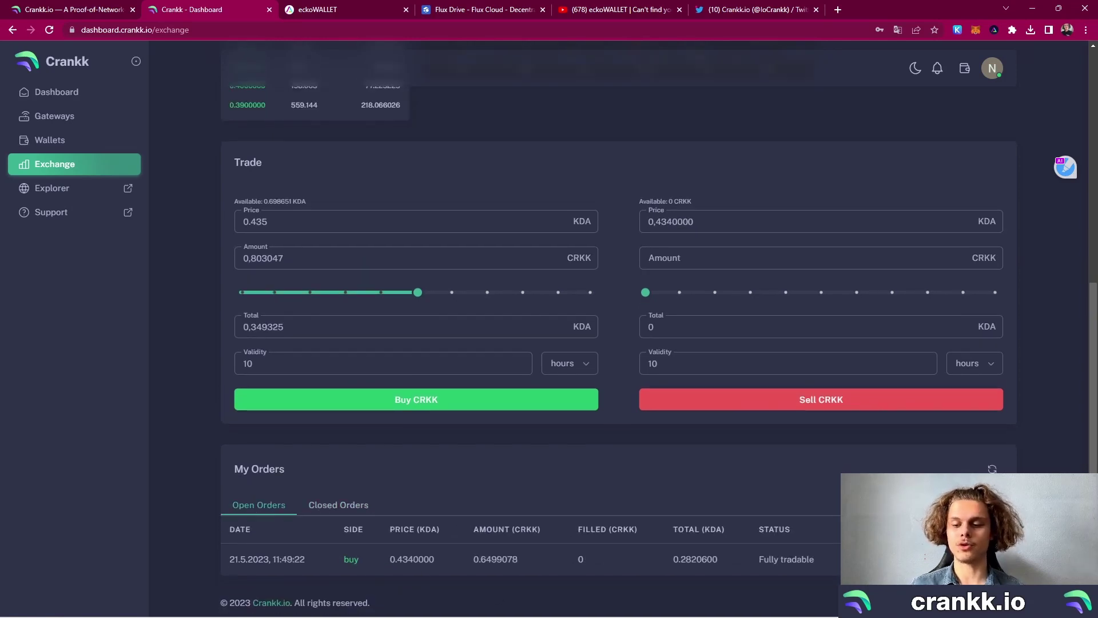
left_click(992, 470)
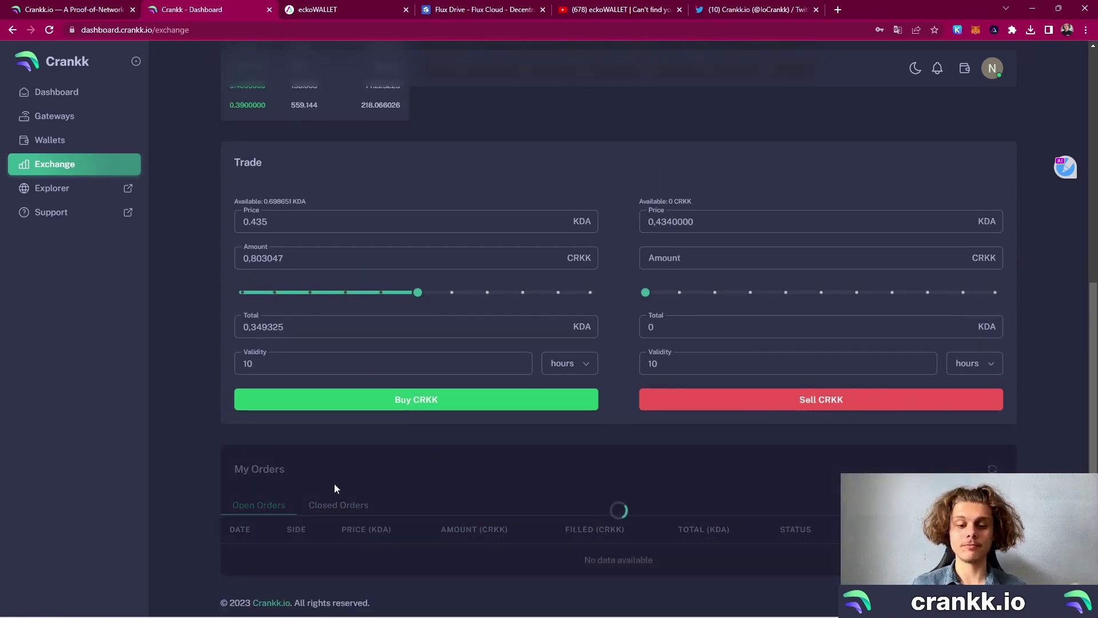
- Verify the 0.434 KDA buy of 0.6499078 CRKK is now in Closed Orders, then scroll to the top
left_click(349, 504)
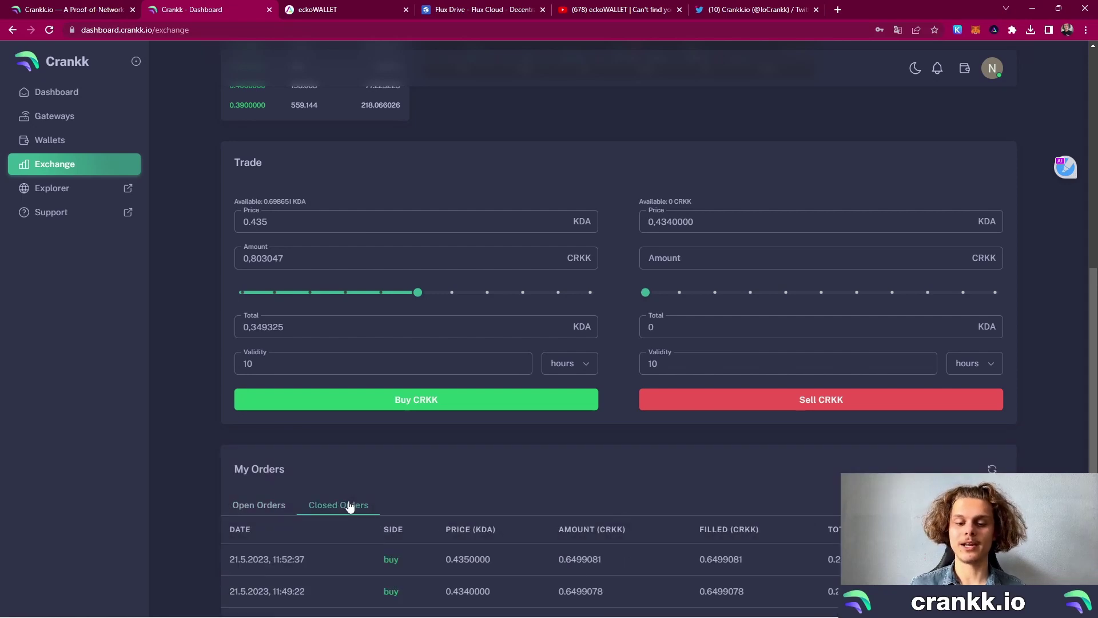
scroll(499, 478, "down", 2)
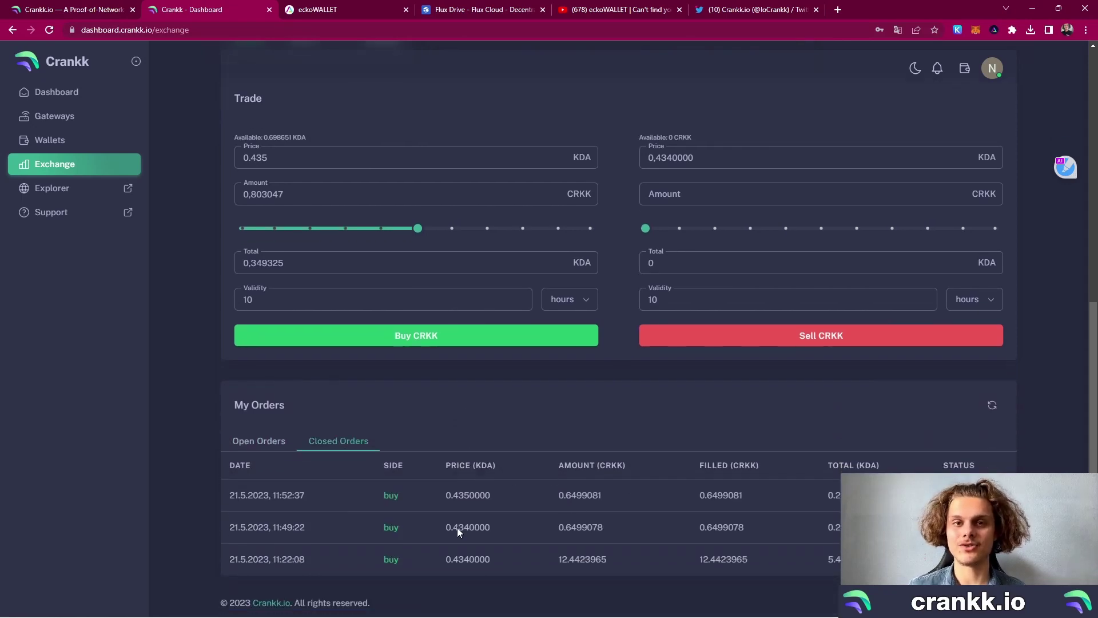
scroll(519, 496, "up", 2)
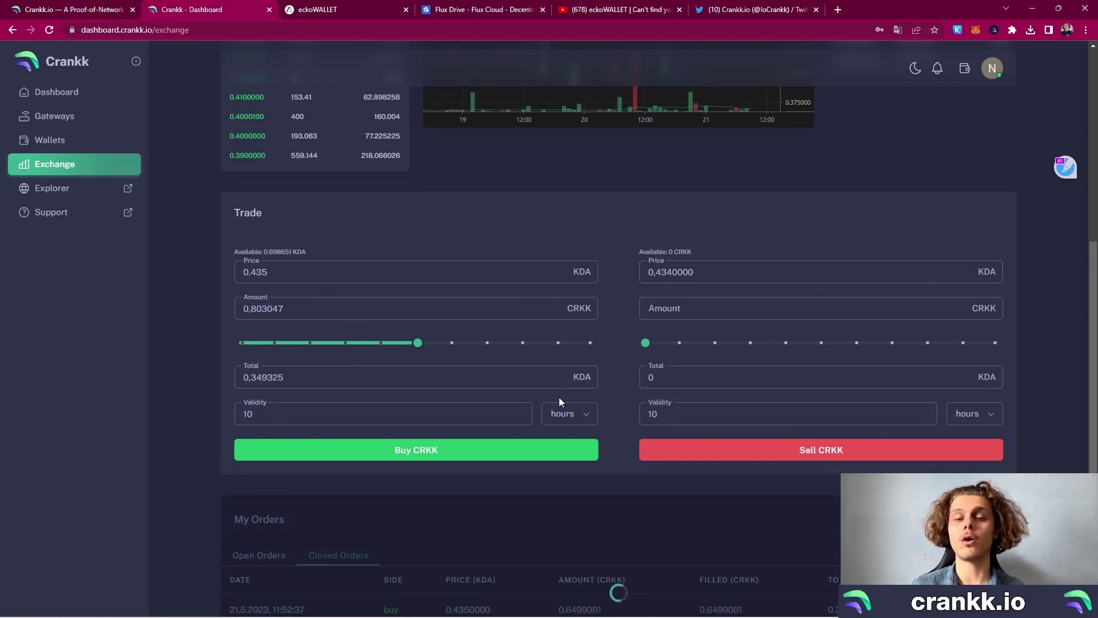
scroll(689, 263, "up", 6)
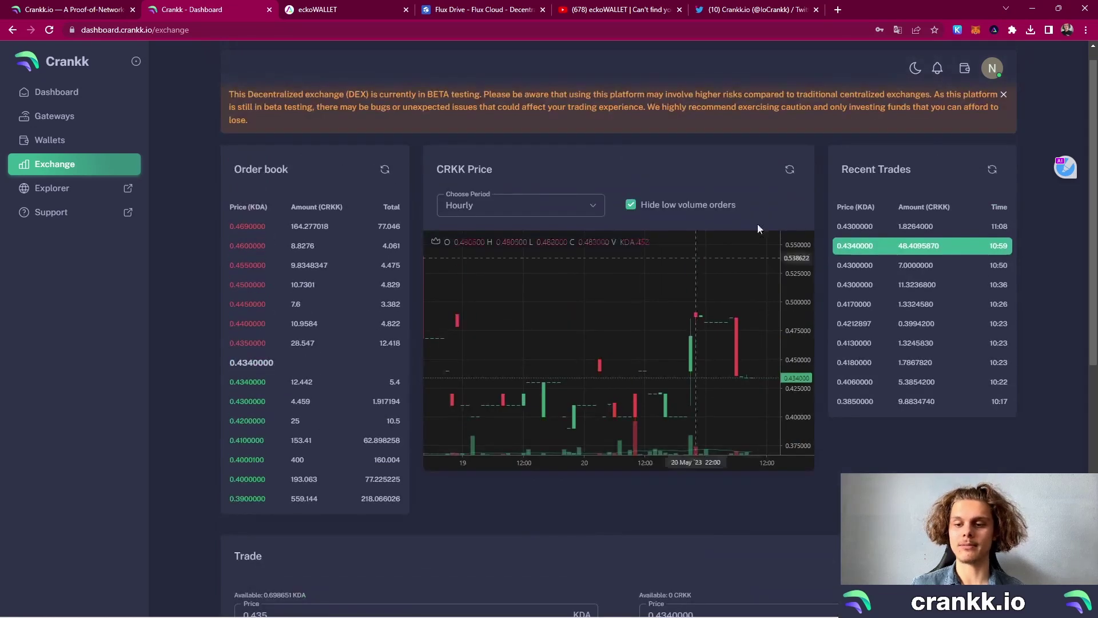
- Reload the exchange and unlock the wallet with its password, showing 0.131183 KDA and 13.803106 CRKK
left_click(49, 30)
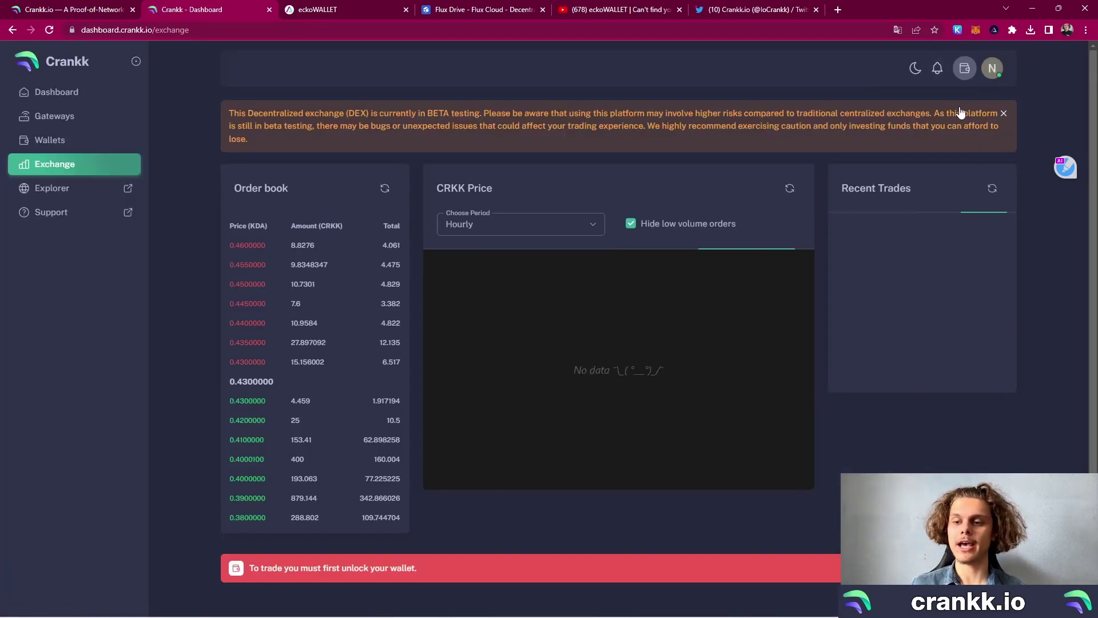
left_click(965, 68)
left_click(878, 189)
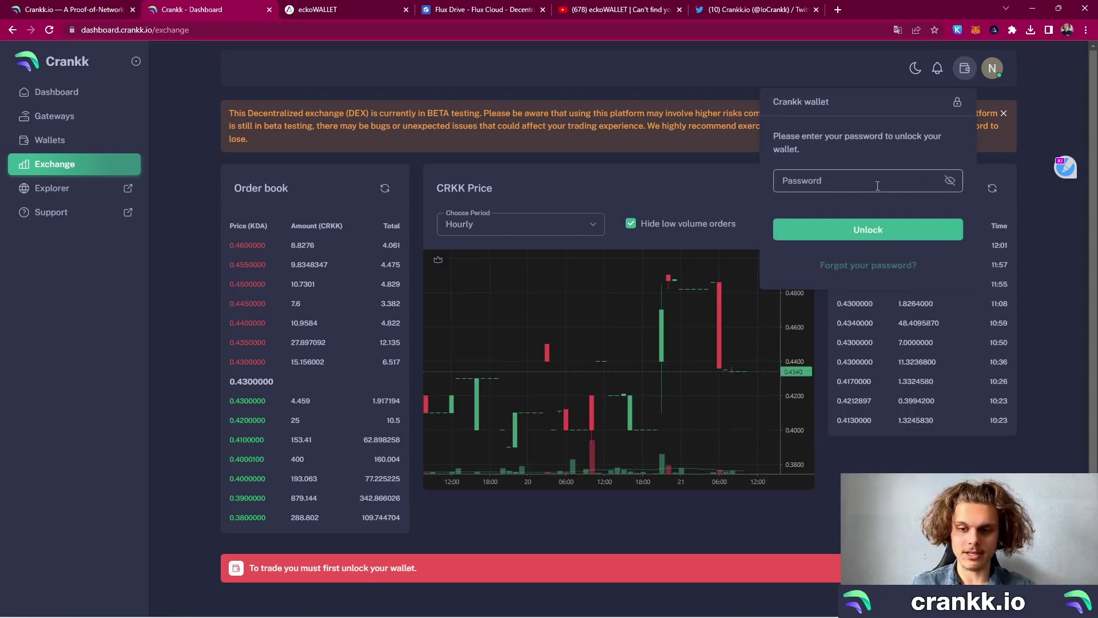
type("********")
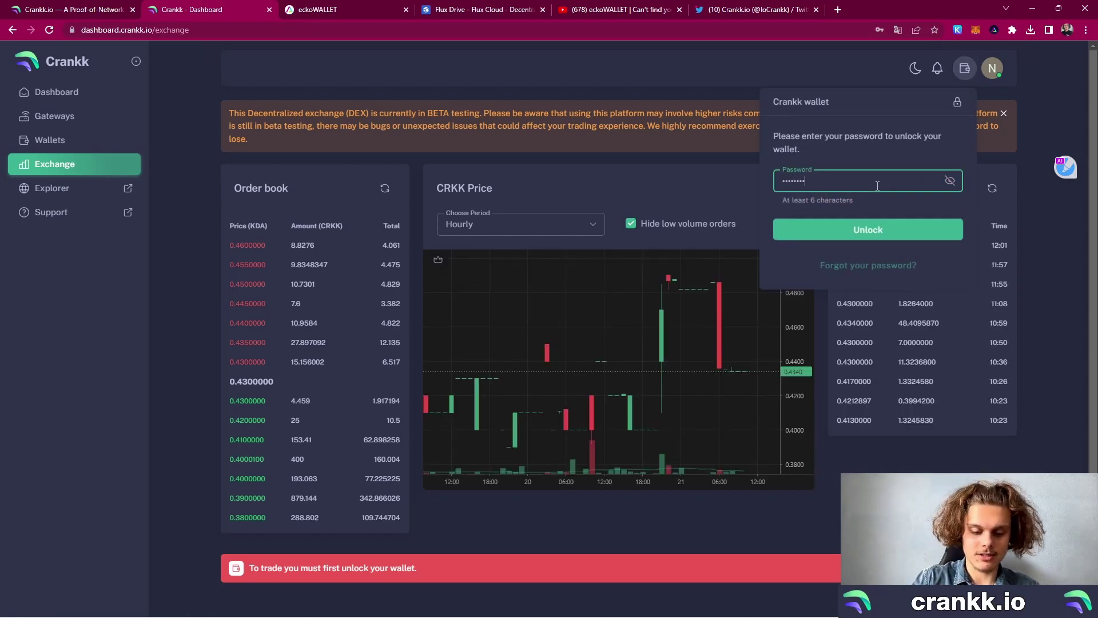
key("Return")
scroll(969, 380, "down", 4)
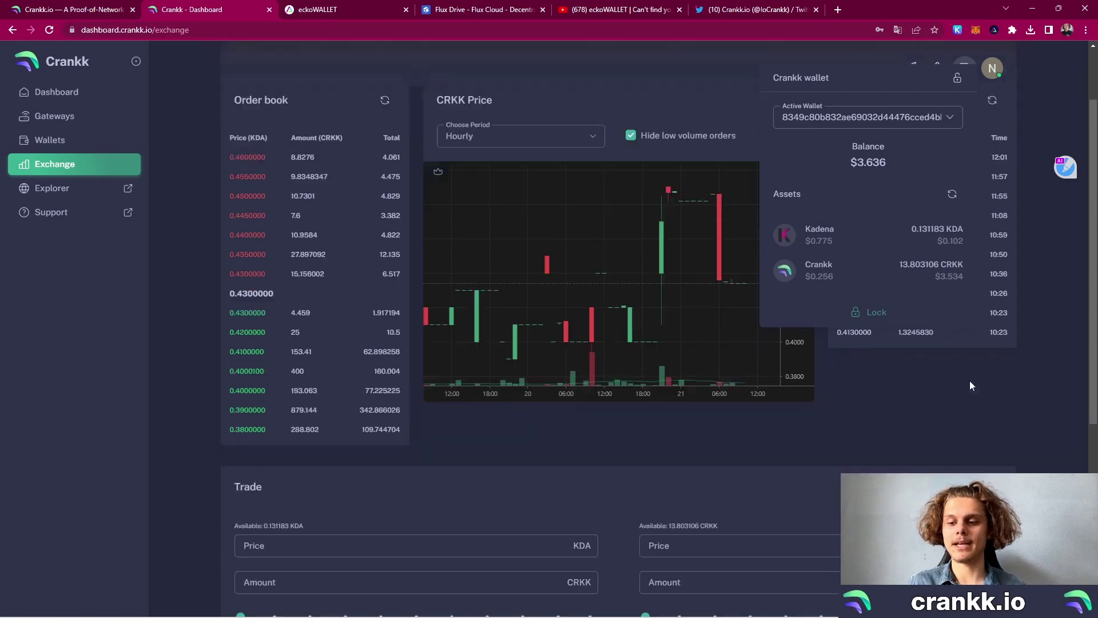
- Place a sell order for 1 CRKK at a price of 0.434 KDA
left_click(685, 406)
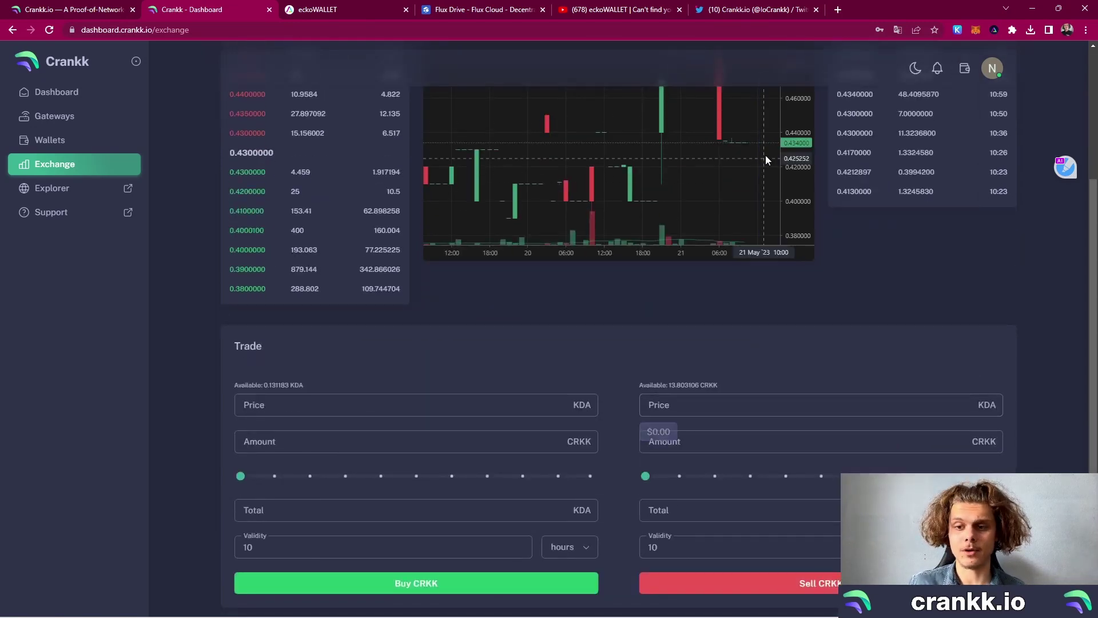
left_click(701, 406)
type("0.434")
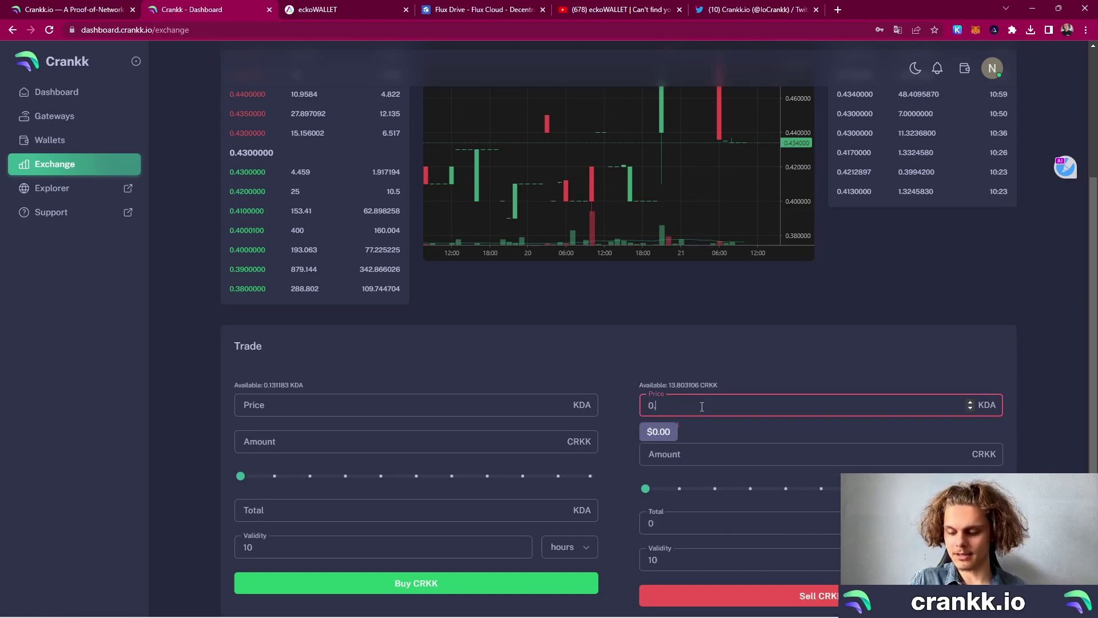
left_click(704, 443)
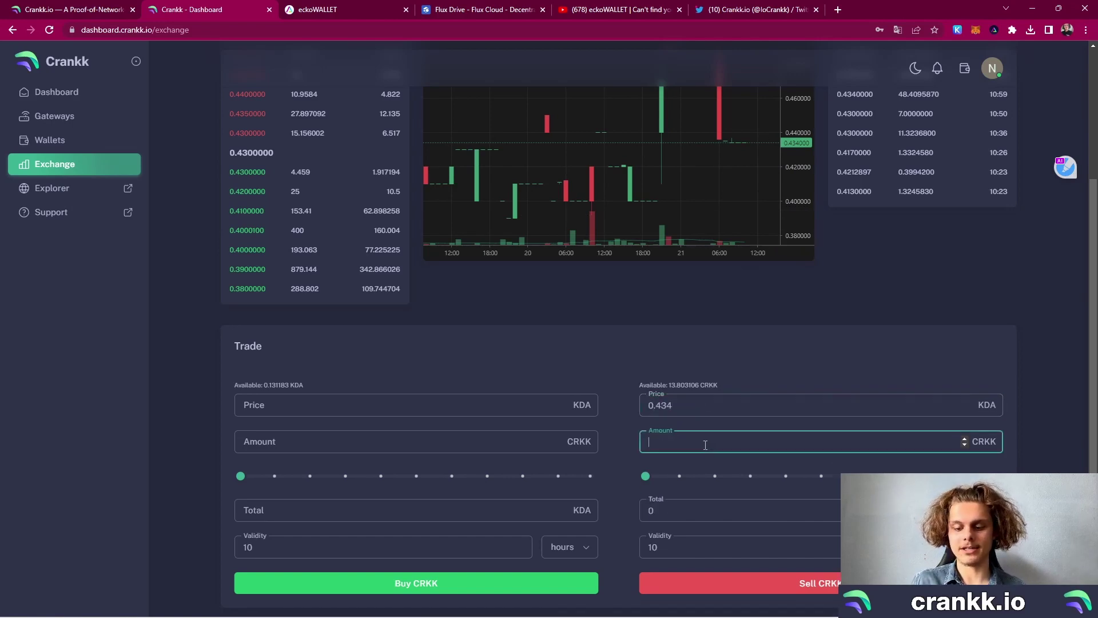
type("1")
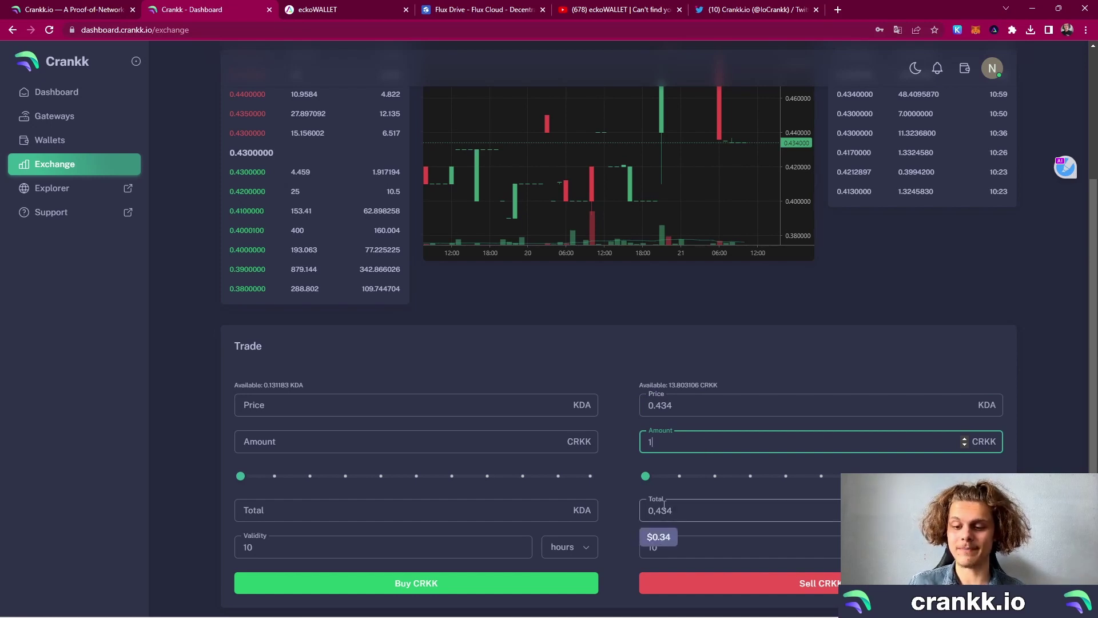
left_click(893, 583)
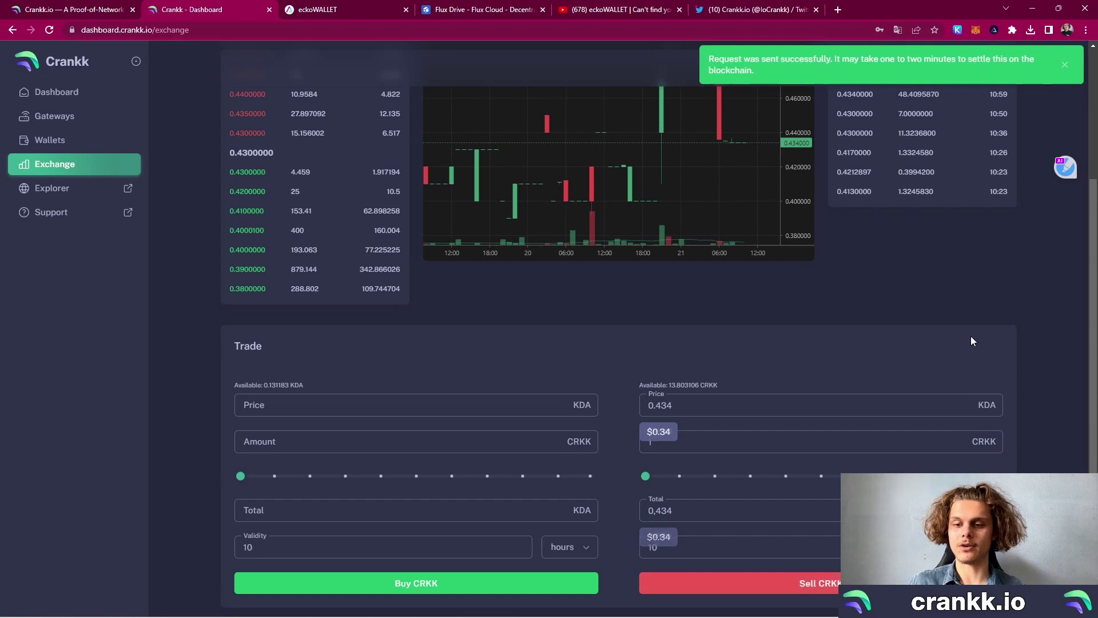
- Review the order book and completed orders after submitting the sell
scroll(895, 421, "up", 1)
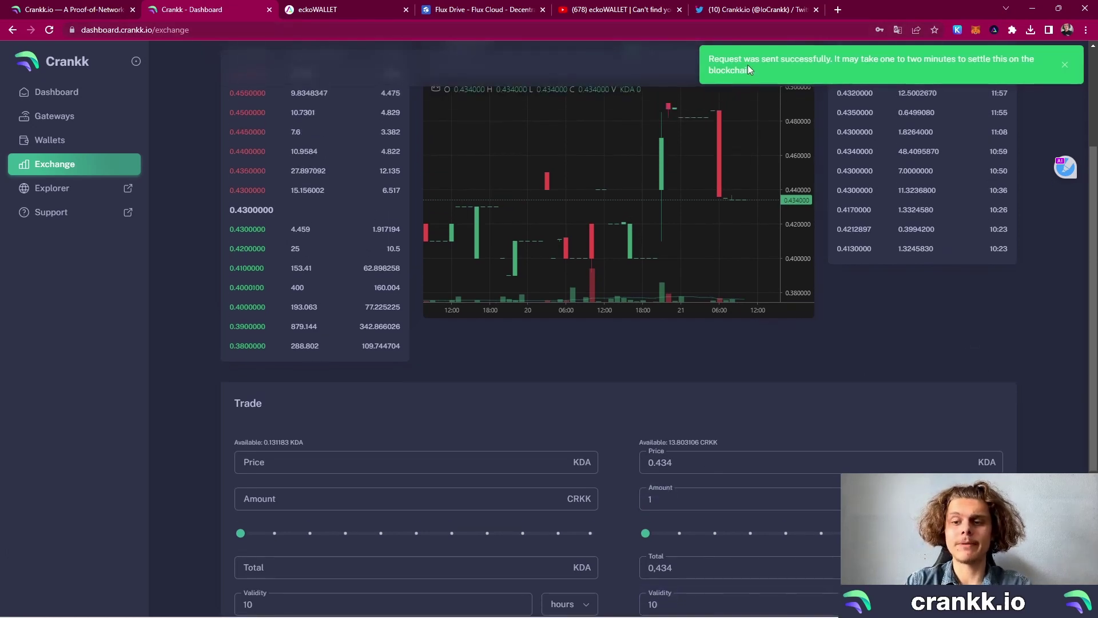
scroll(392, 424, "down", 4)
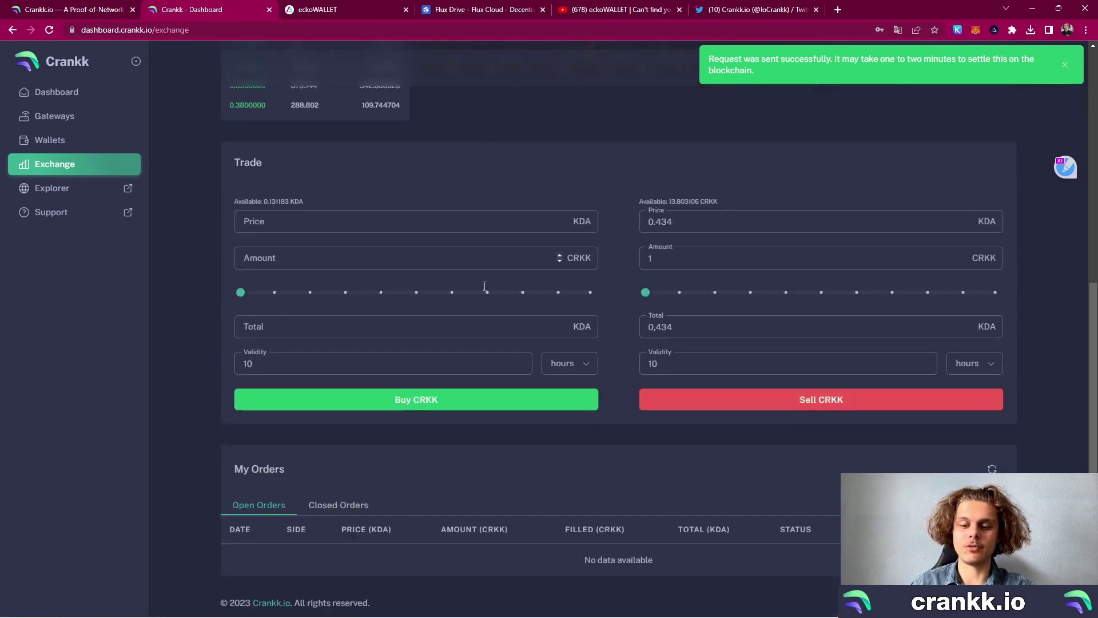
left_click(326, 514)
scroll(586, 462, "up", 3)
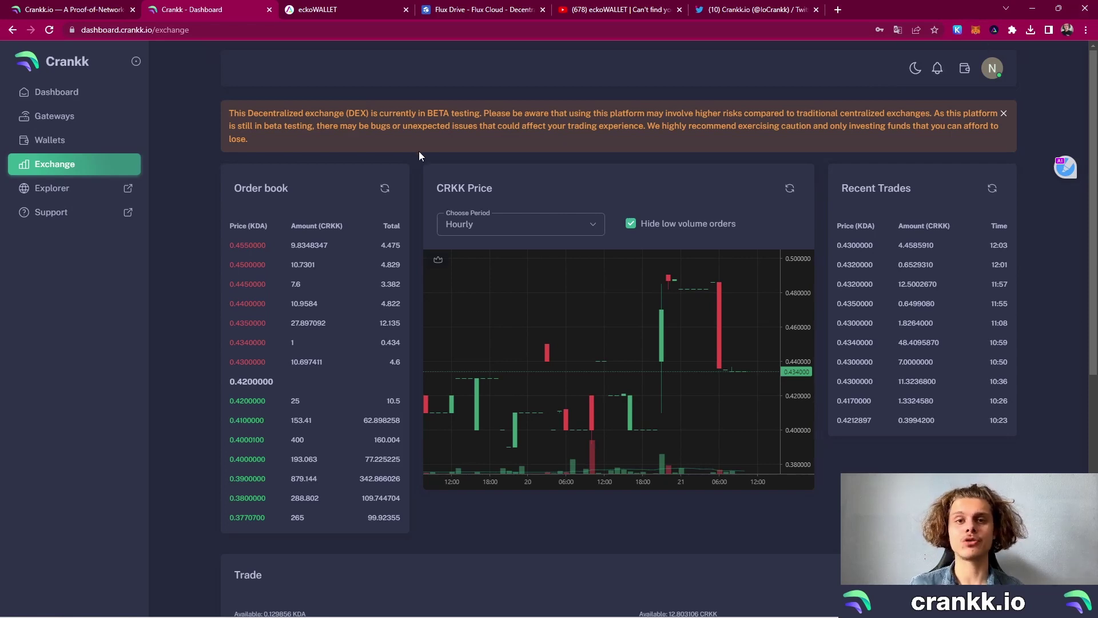
- Open the Crankk Wallets page, then eckoWALLET's settings from the extension popup
left_click(83, 140)
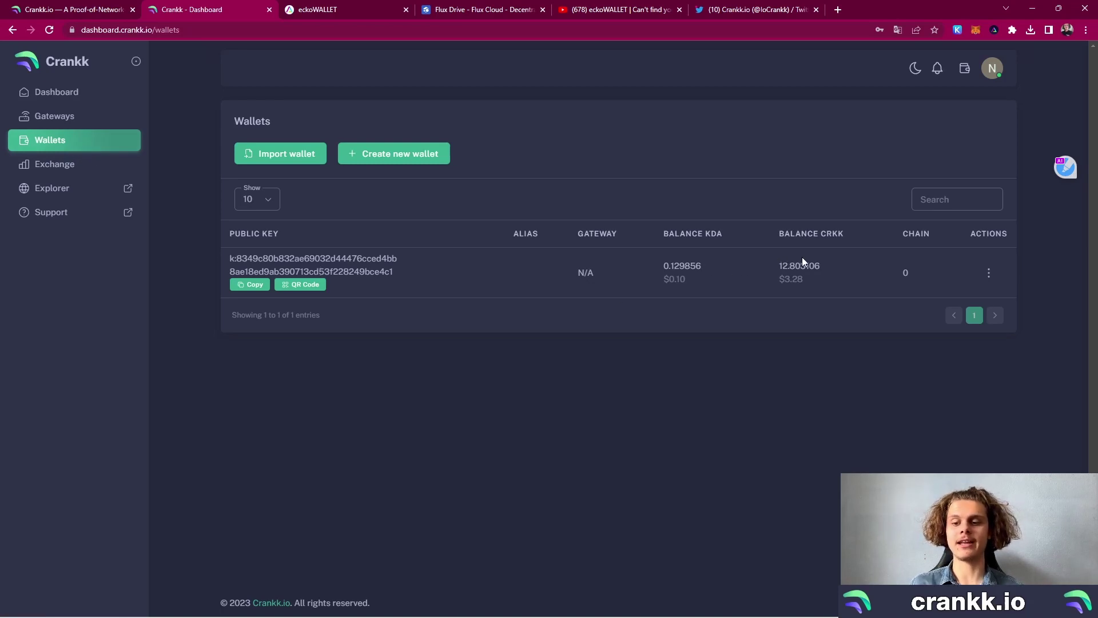
left_click(995, 30)
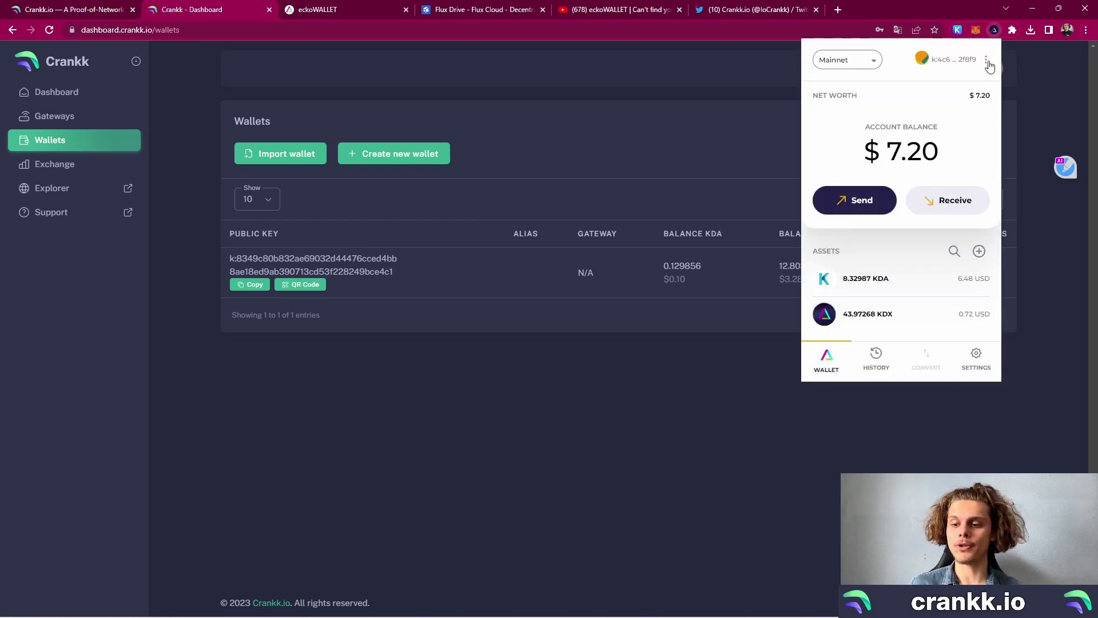
left_click(974, 360)
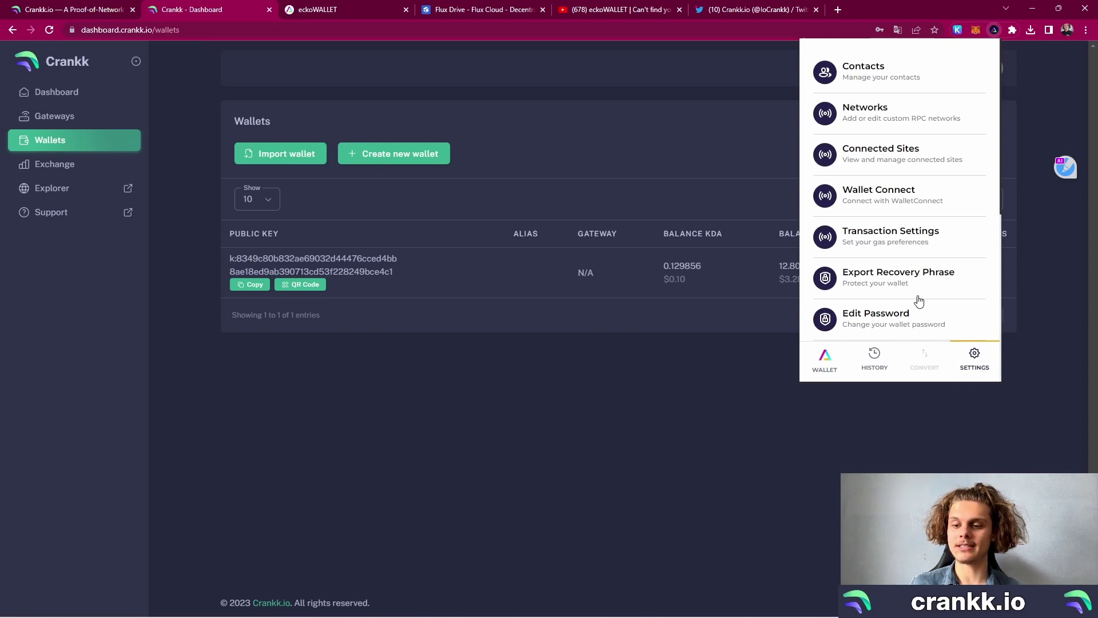
scroll(858, 241, "down", 2)
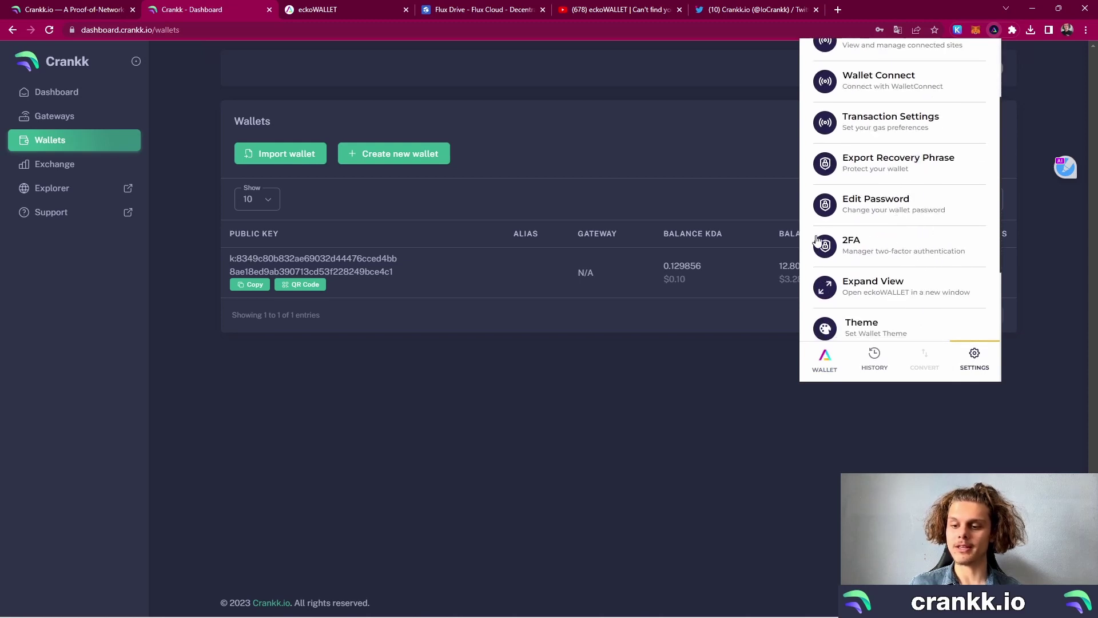
- Expand eckoWALLET into a full tab and copy the Crankk wallet's public key
left_click(887, 286)
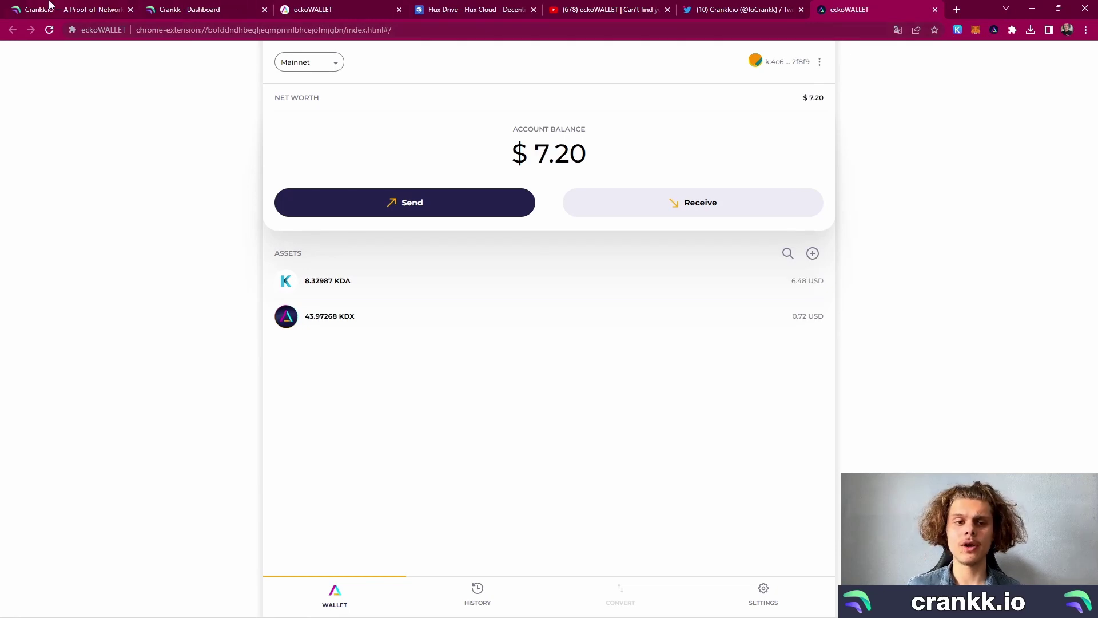
left_click(157, 7)
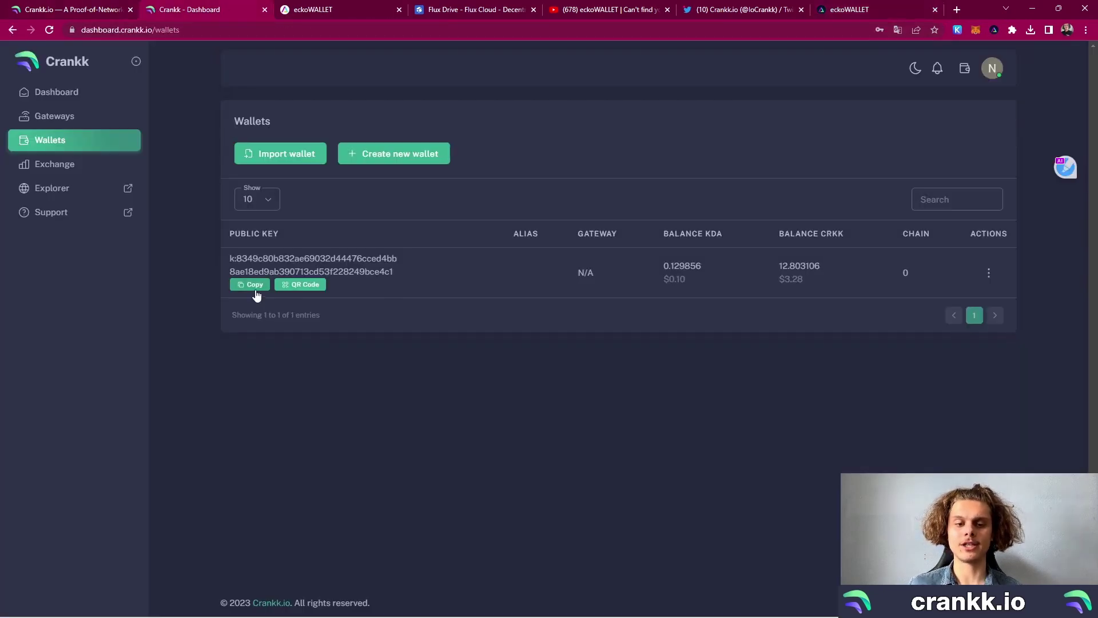
left_click(255, 287)
left_click(879, 7)
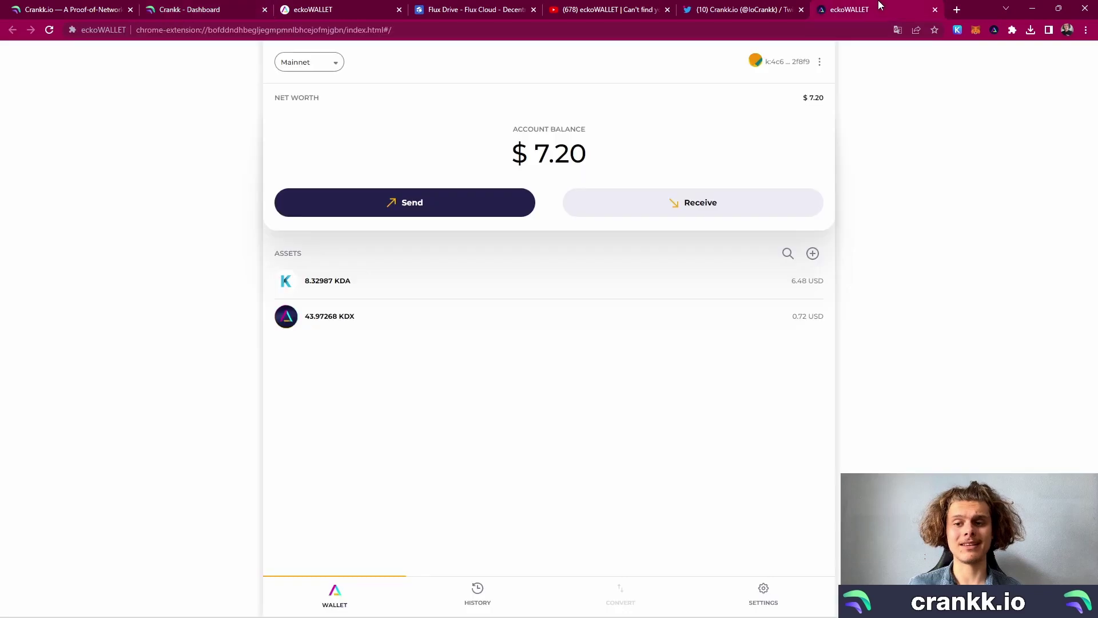
- Paste the public key as Account Name in eckoWALLET's Import Wallet form
left_click(821, 62)
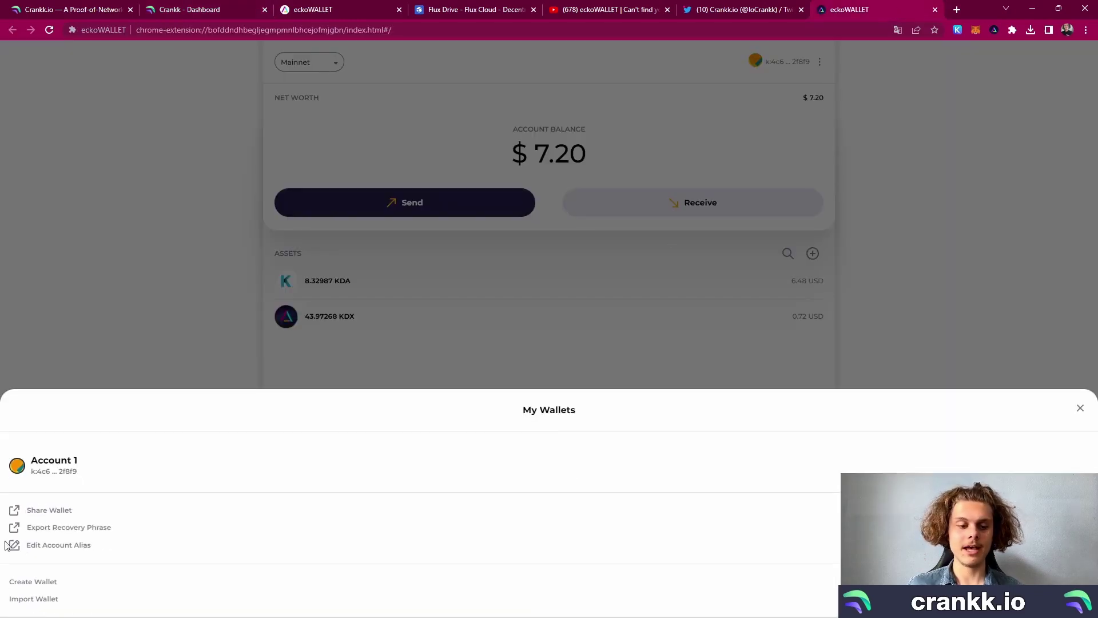
left_click(34, 599)
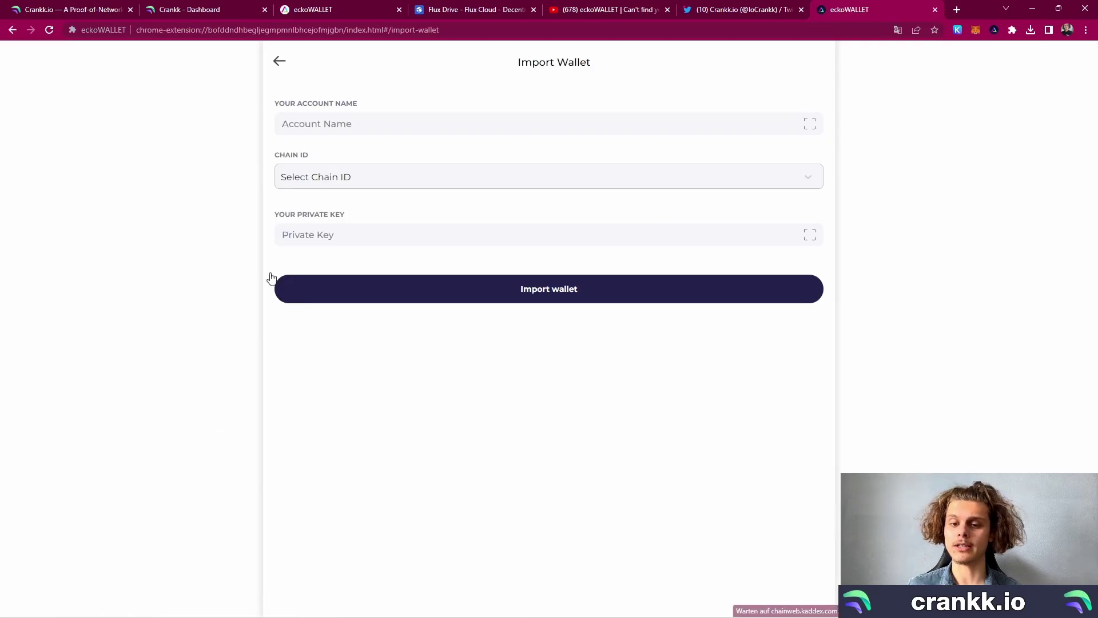
left_click(315, 127)
key("ctrl+v")
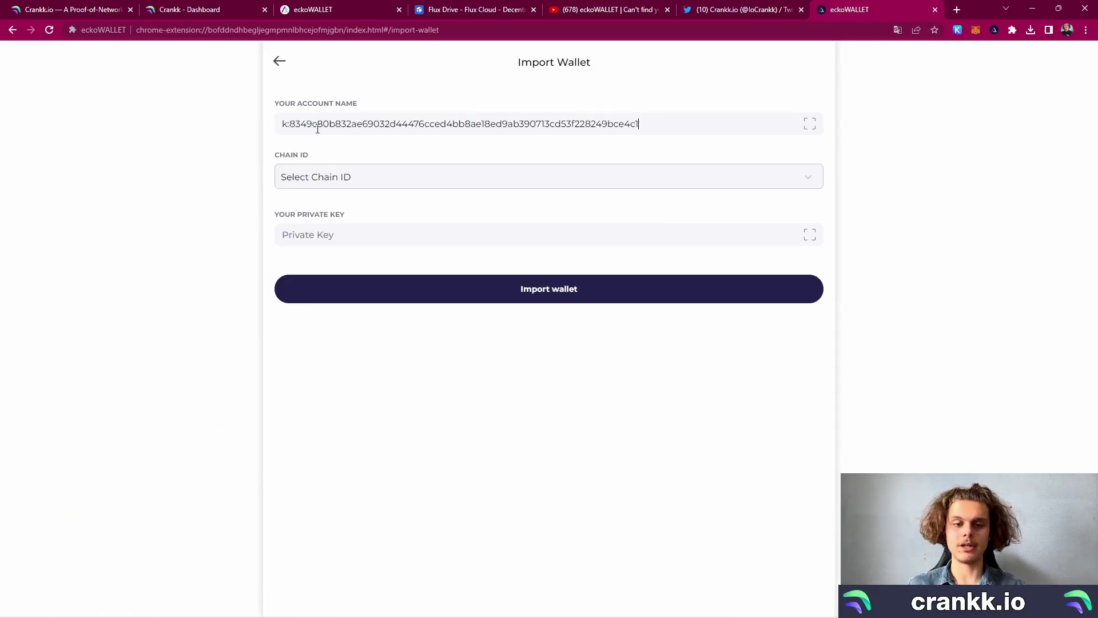
left_click(171, 6)
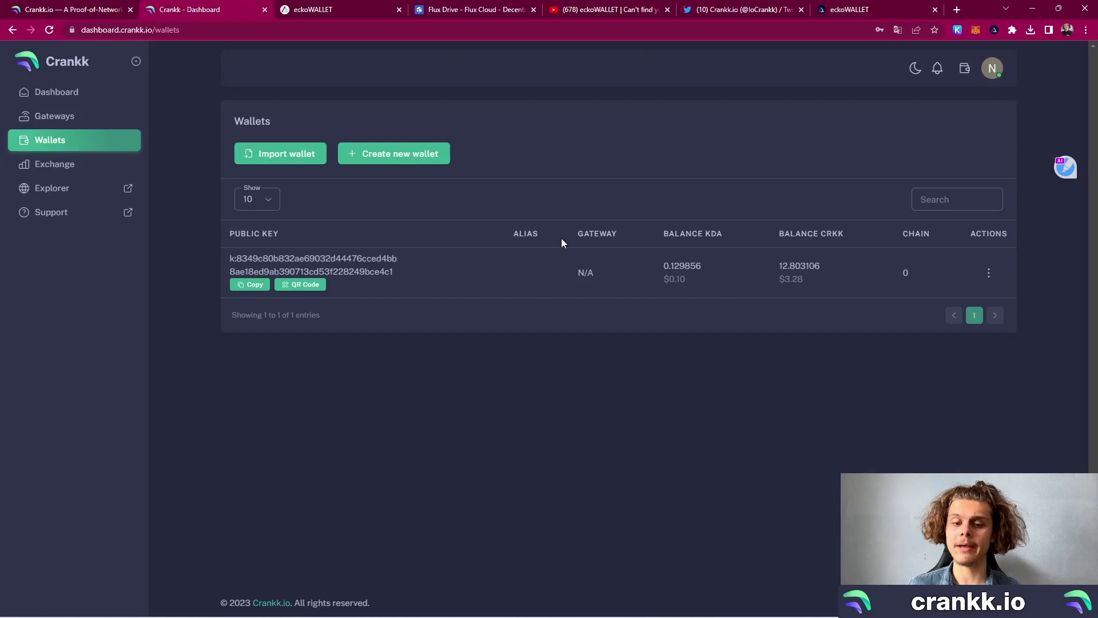
- Reveal the Crankk wallet's secret key using the wallet password and copy it
left_click(987, 275)
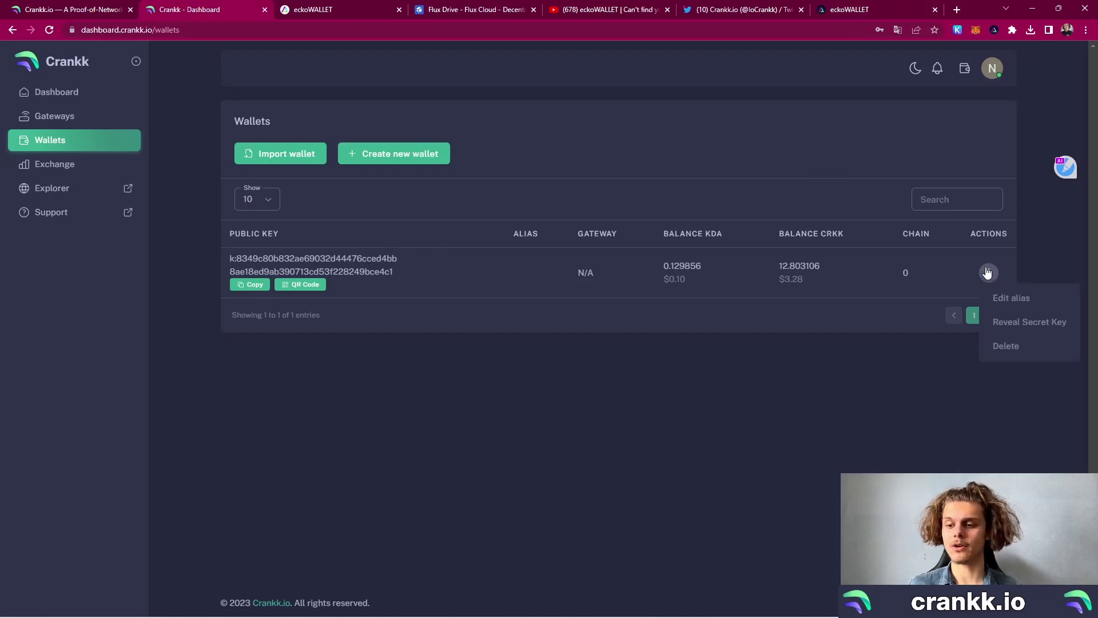
left_click(1017, 316)
left_click(482, 322)
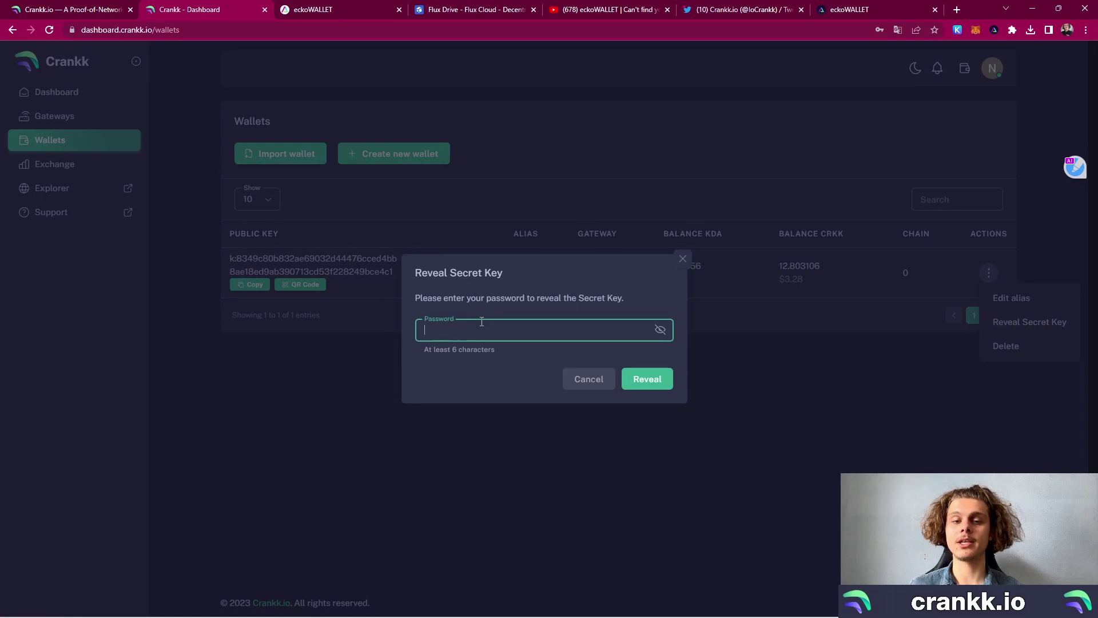
type("••")
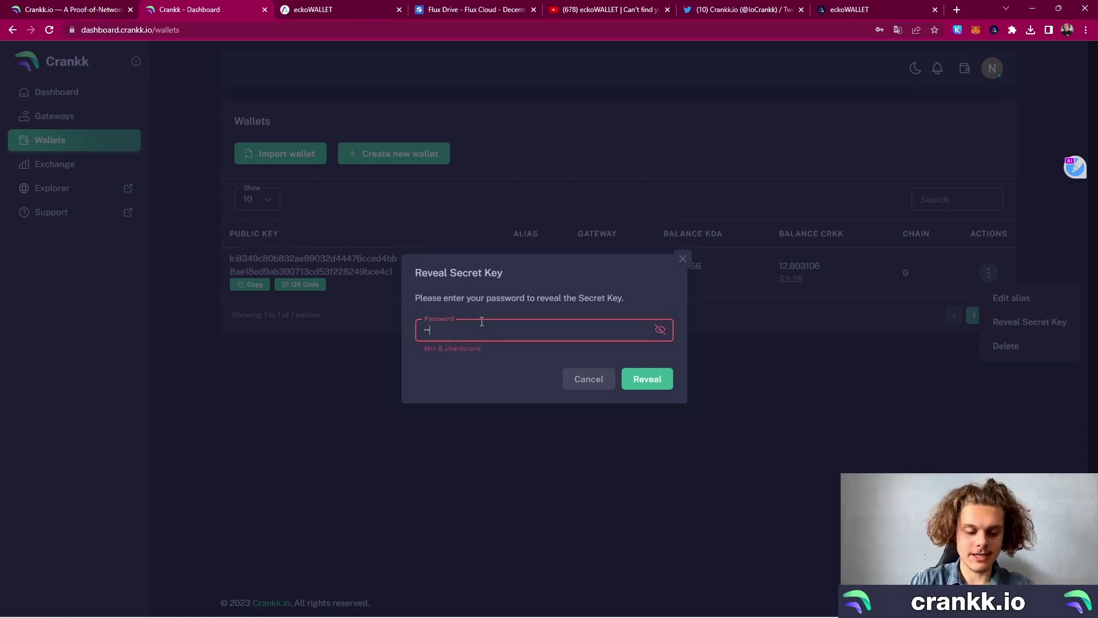
type("••••••")
key("Return")
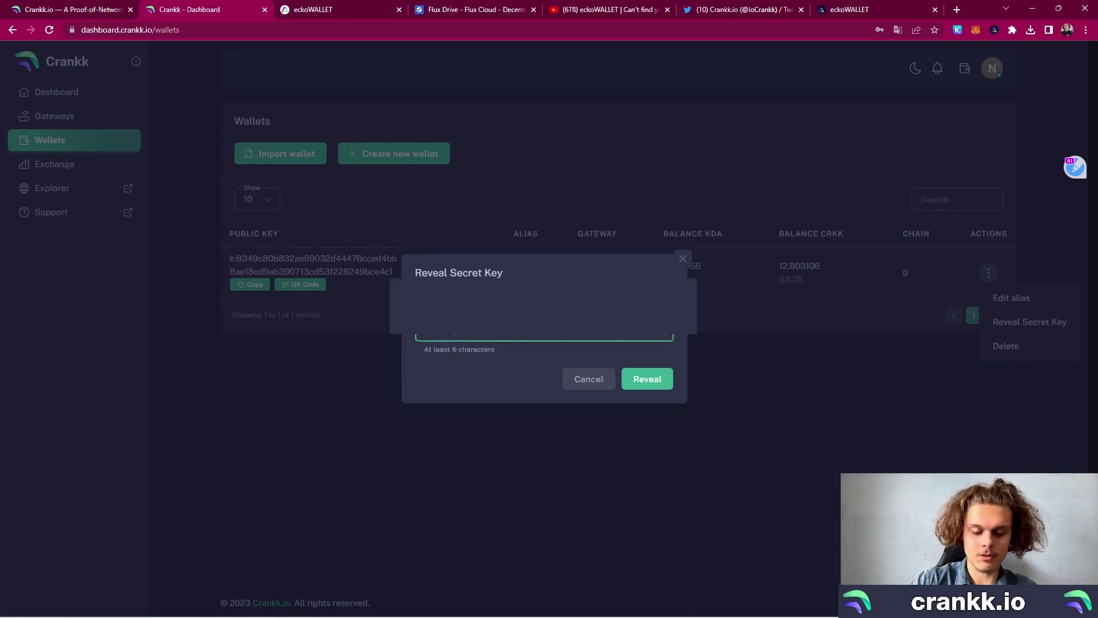
left_click(435, 363)
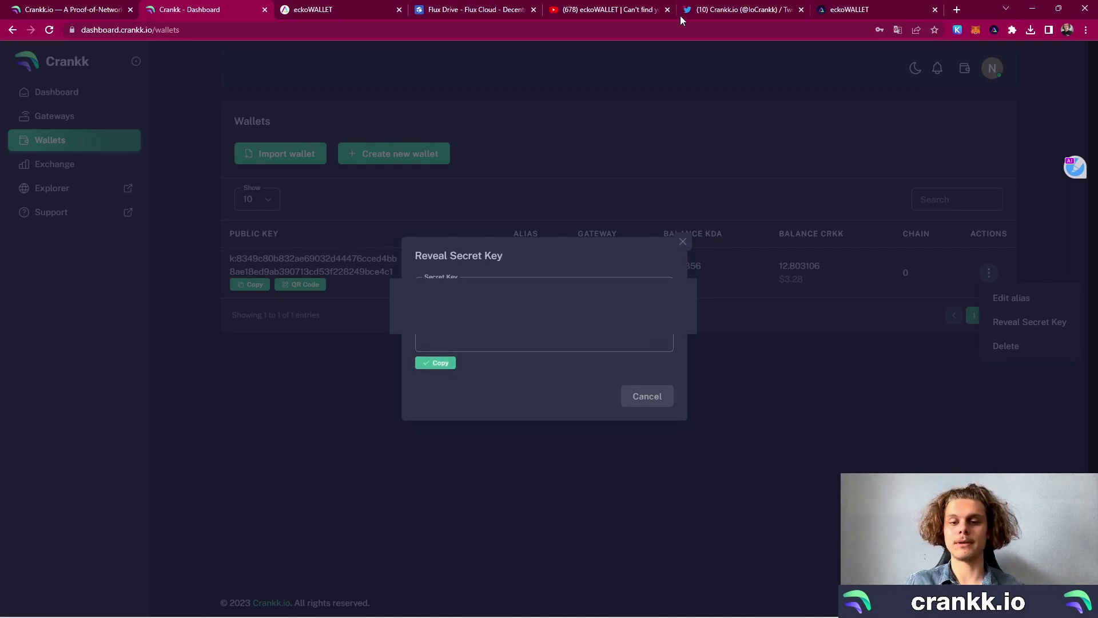
- Import the Crankk wallet on Chain 0 using the pasted secret key as private key
left_click(827, 7)
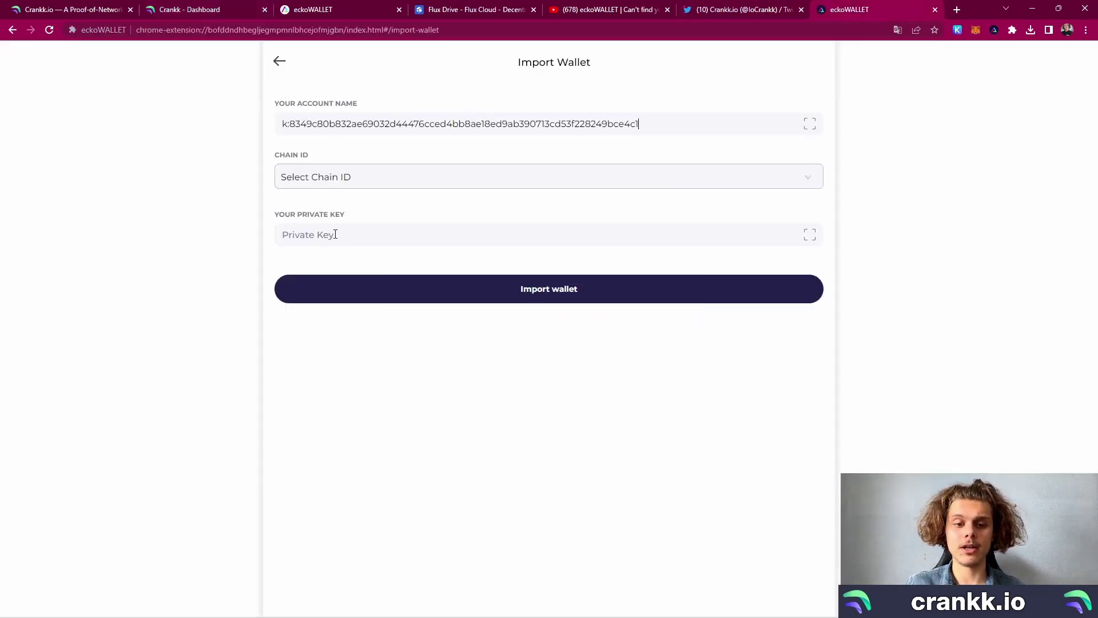
key("ctrl+v")
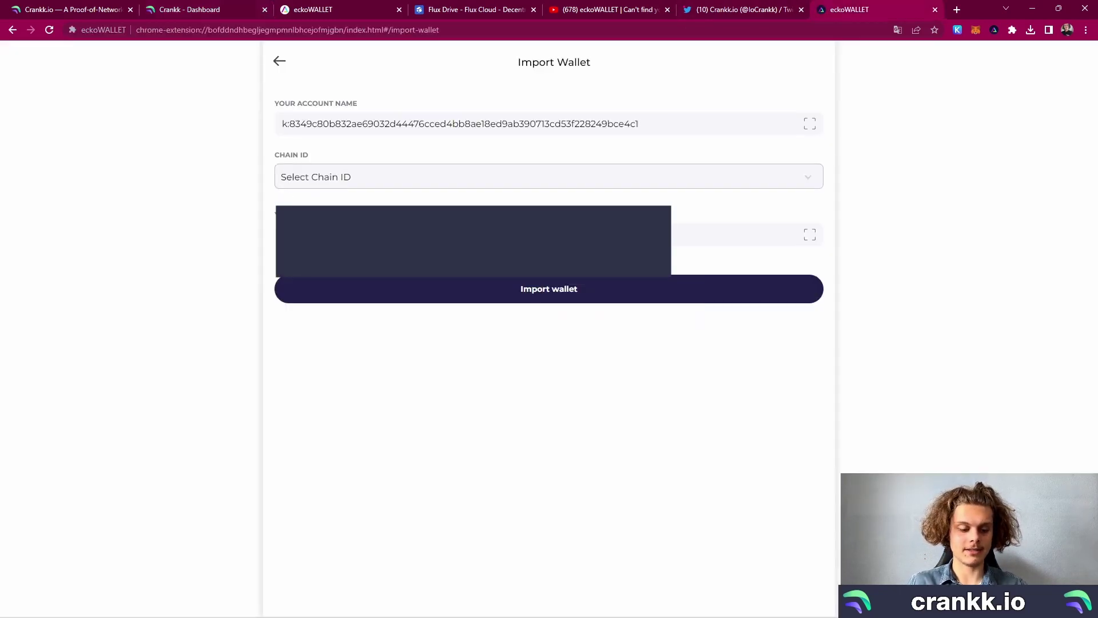
left_click(336, 185)
left_click(321, 204)
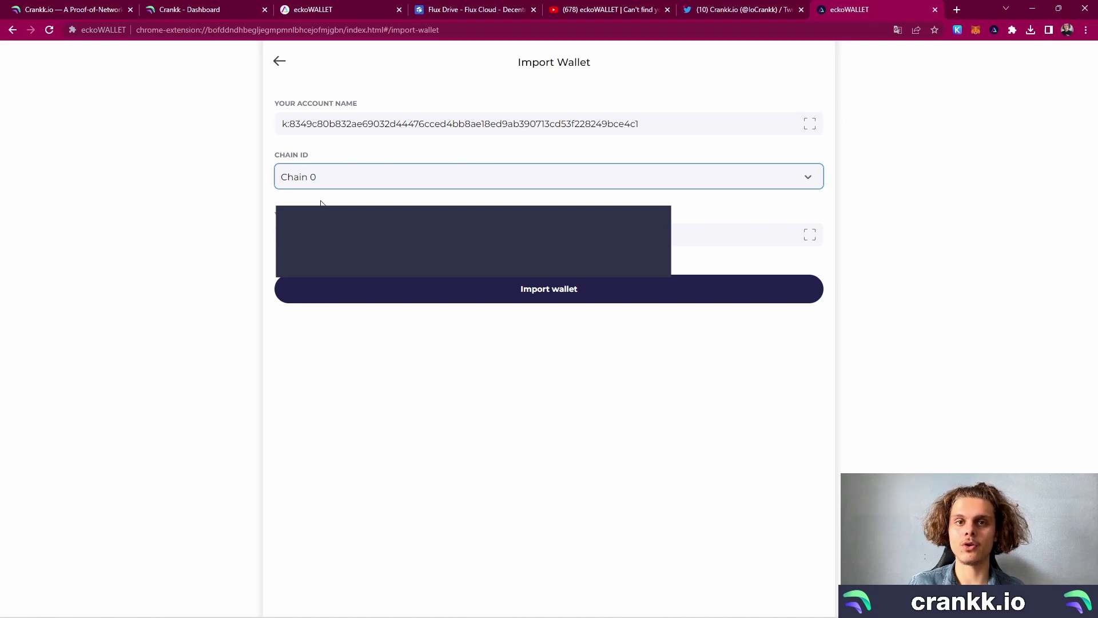
left_click(532, 292)
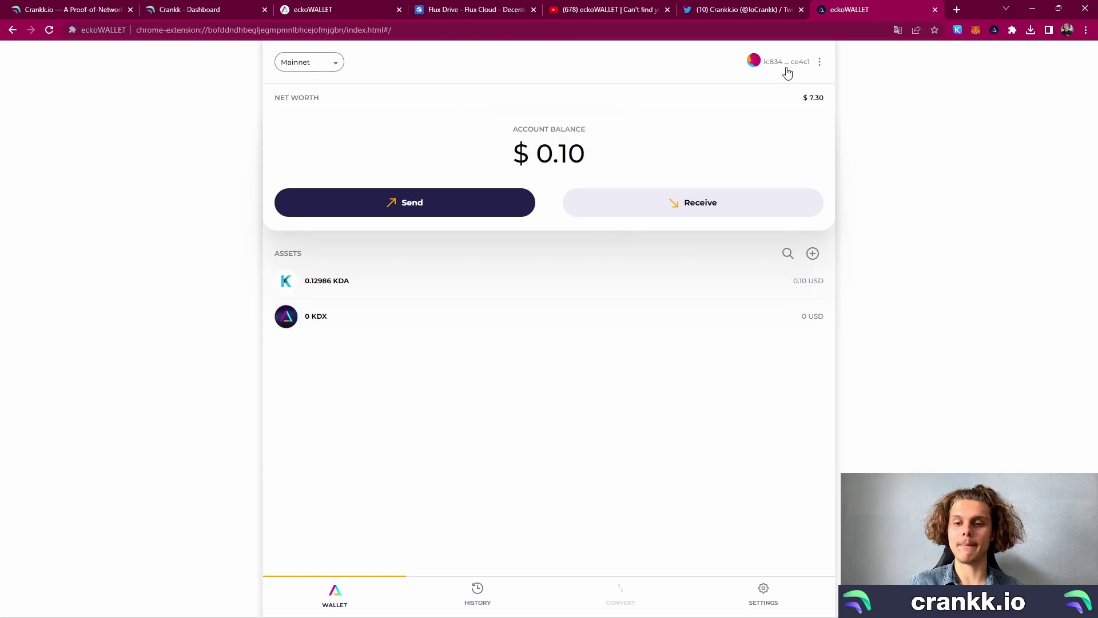
- Switch from Account 1 to Account 2 to confirm the imported wallet's 0.12986 KDA
left_click(819, 61)
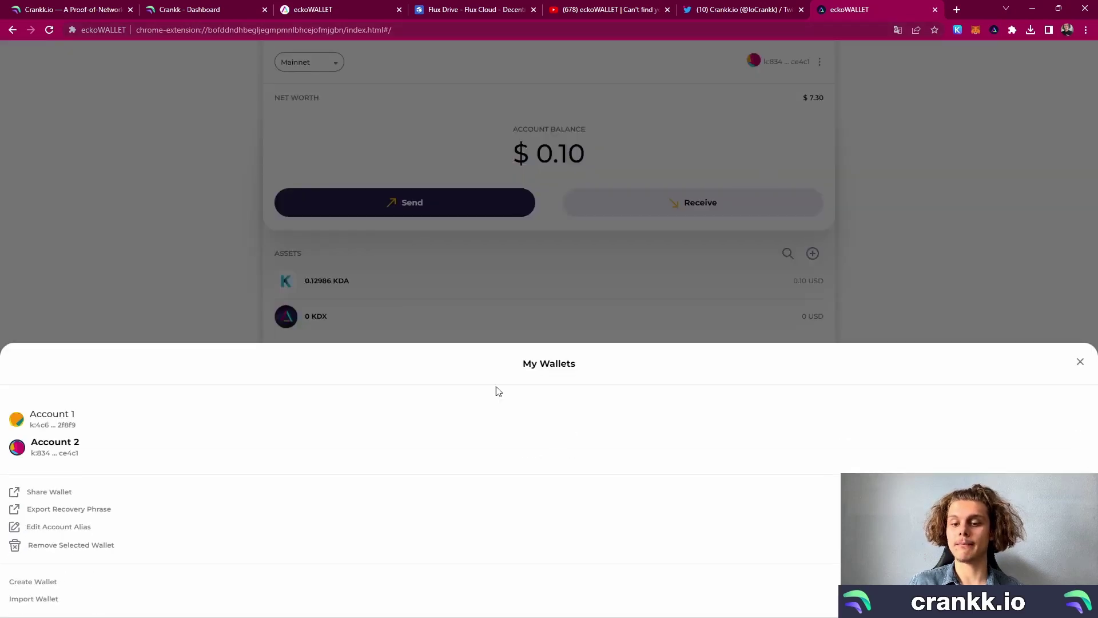
left_click(145, 430)
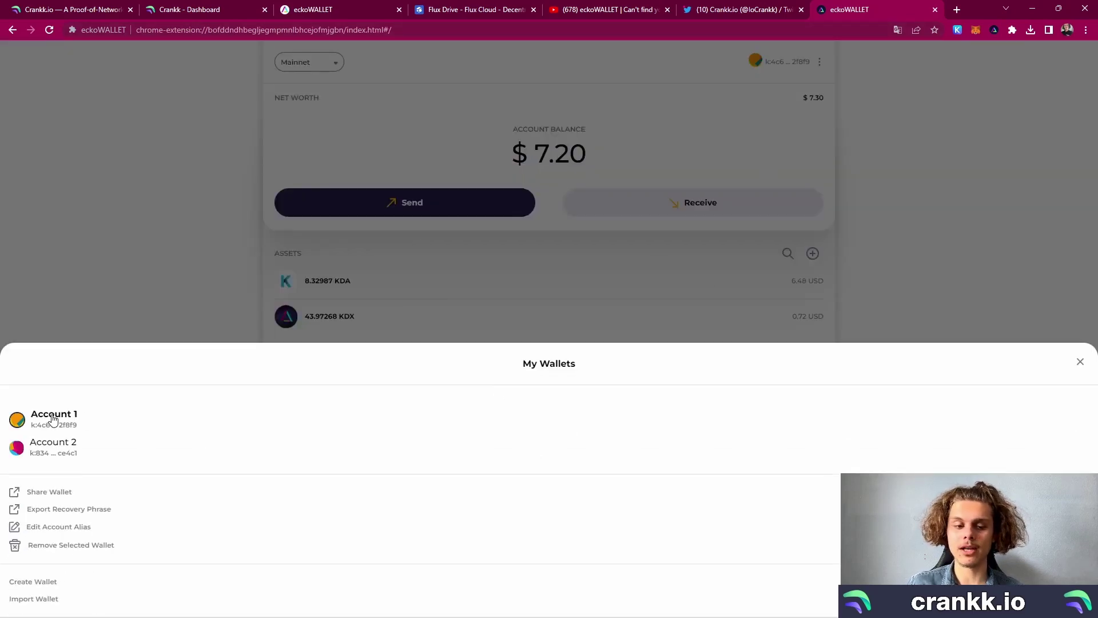
left_click(796, 74)
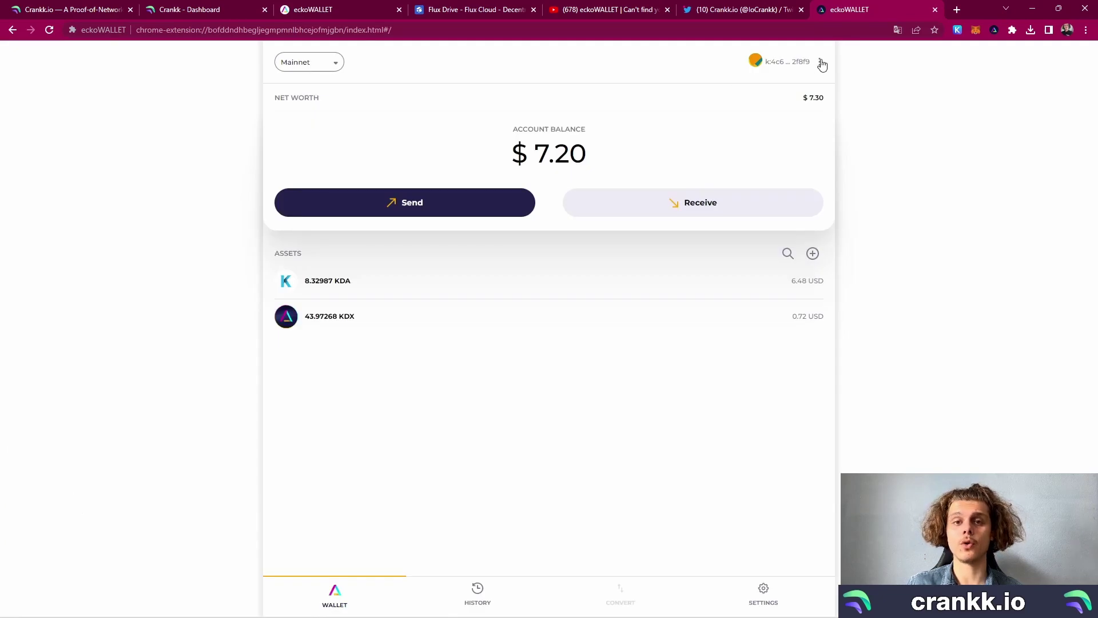
left_click(822, 64)
left_click(63, 447)
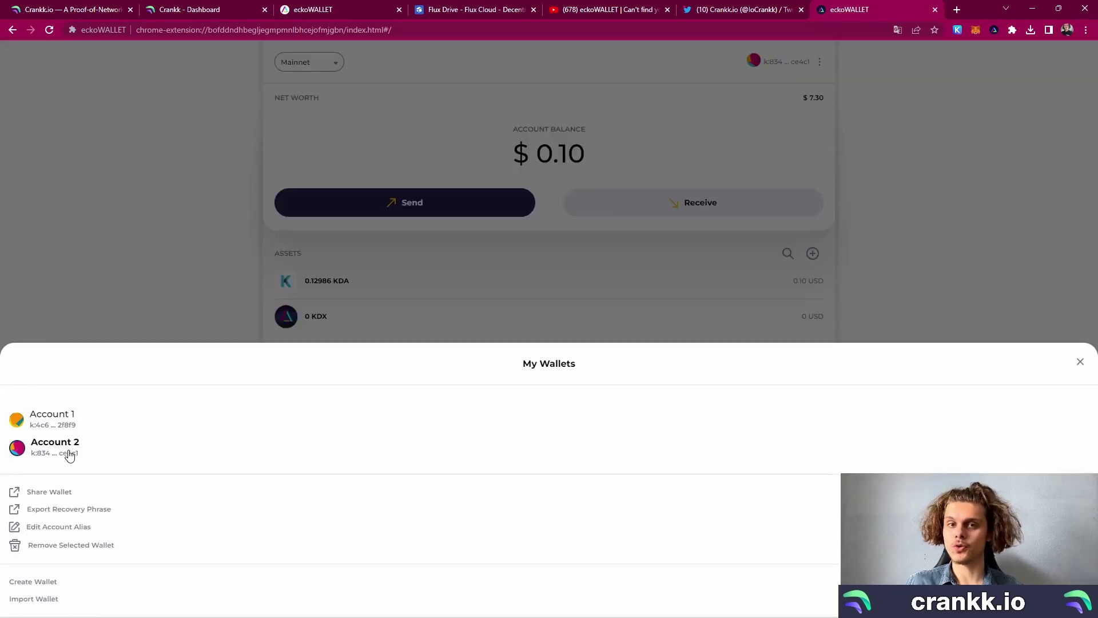
left_click(444, 292)
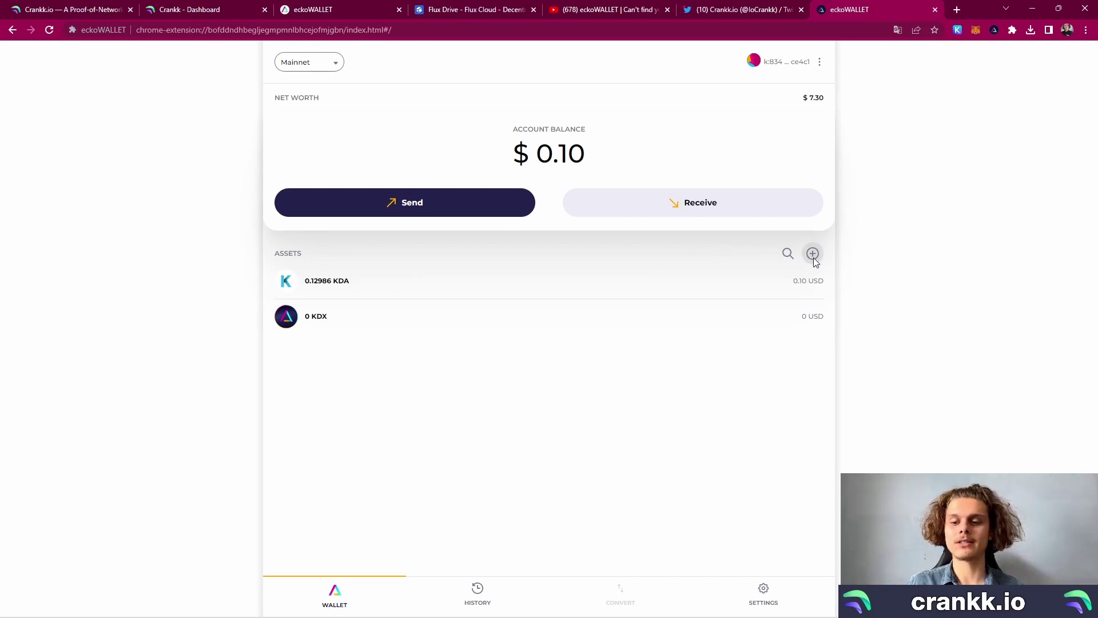
- Add token CRKK with contract free.crankk01 and confirm 12.80311 CRKK in the assets list
left_click(935, 11)
left_click(994, 29)
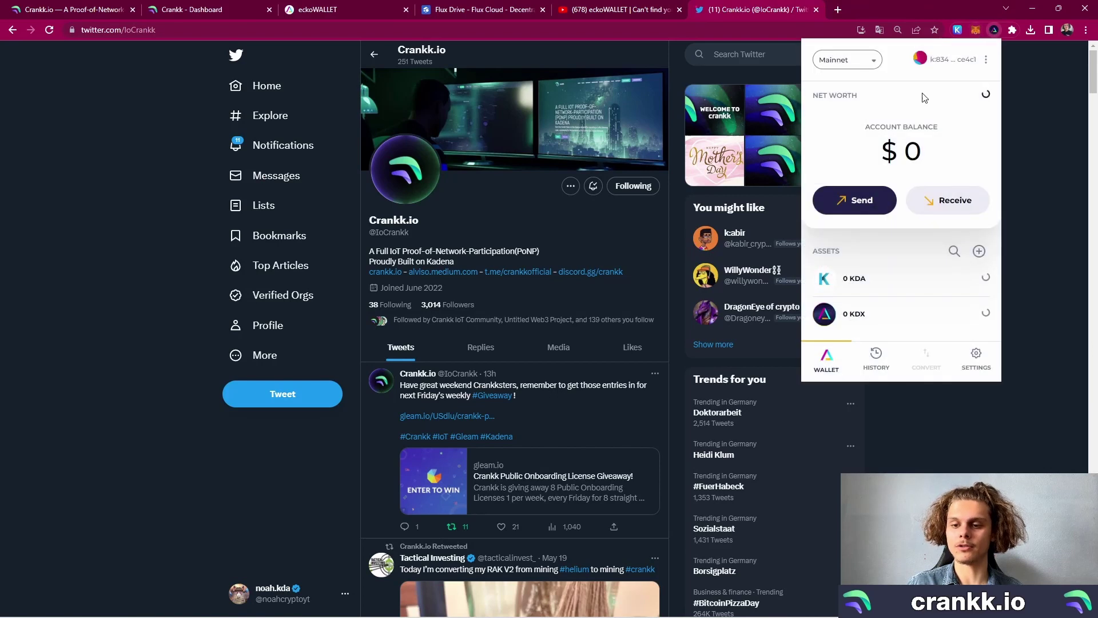
left_click(979, 251)
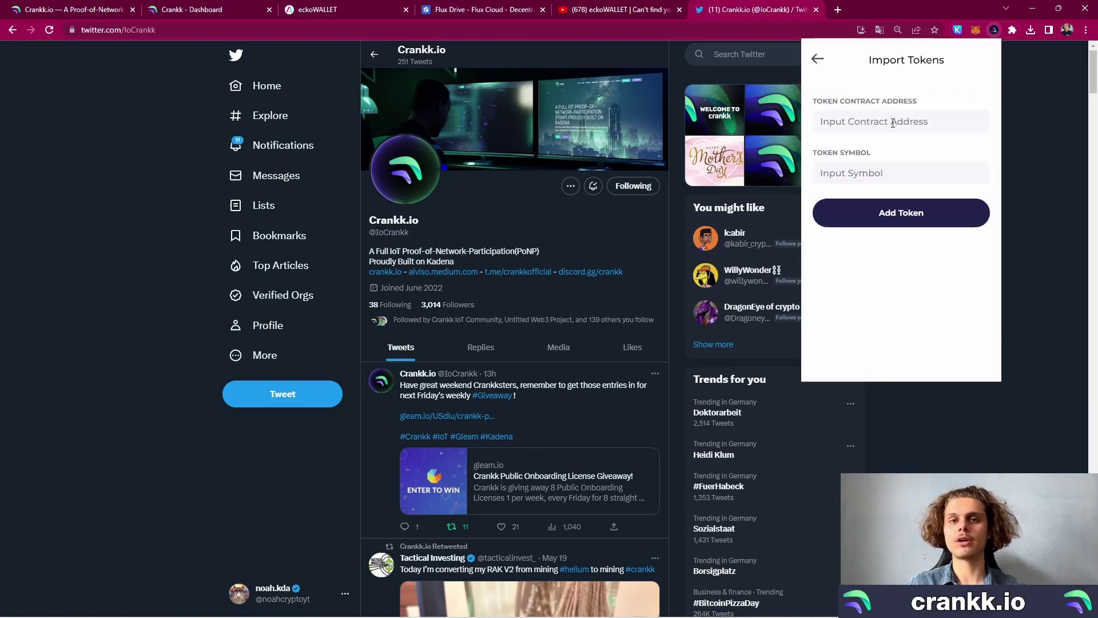
left_click(893, 123)
type("f")
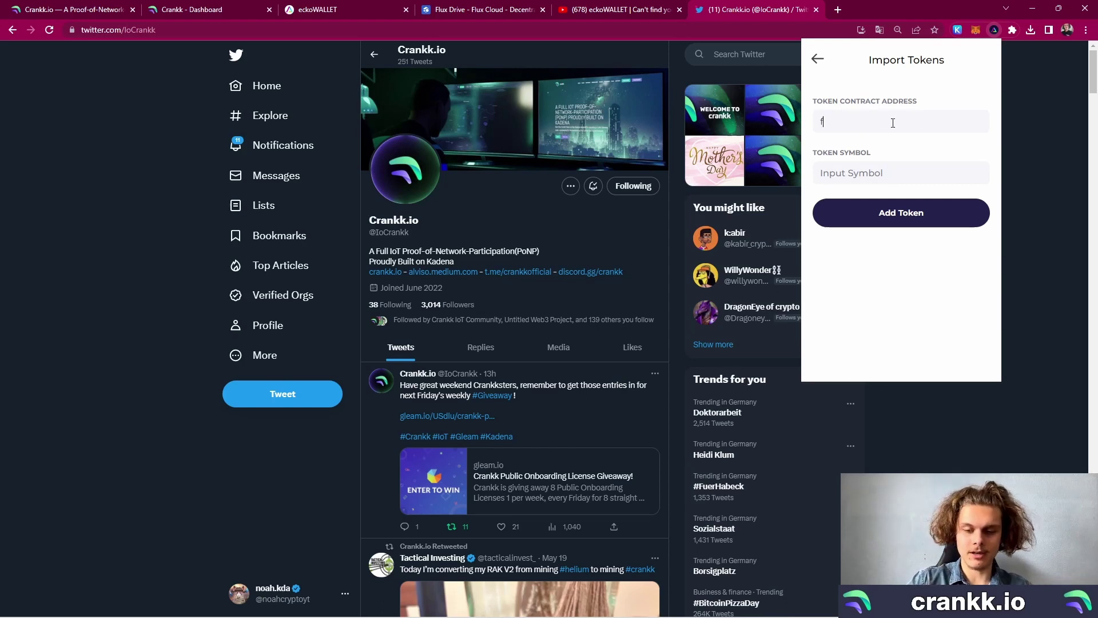
type("ree.cran")
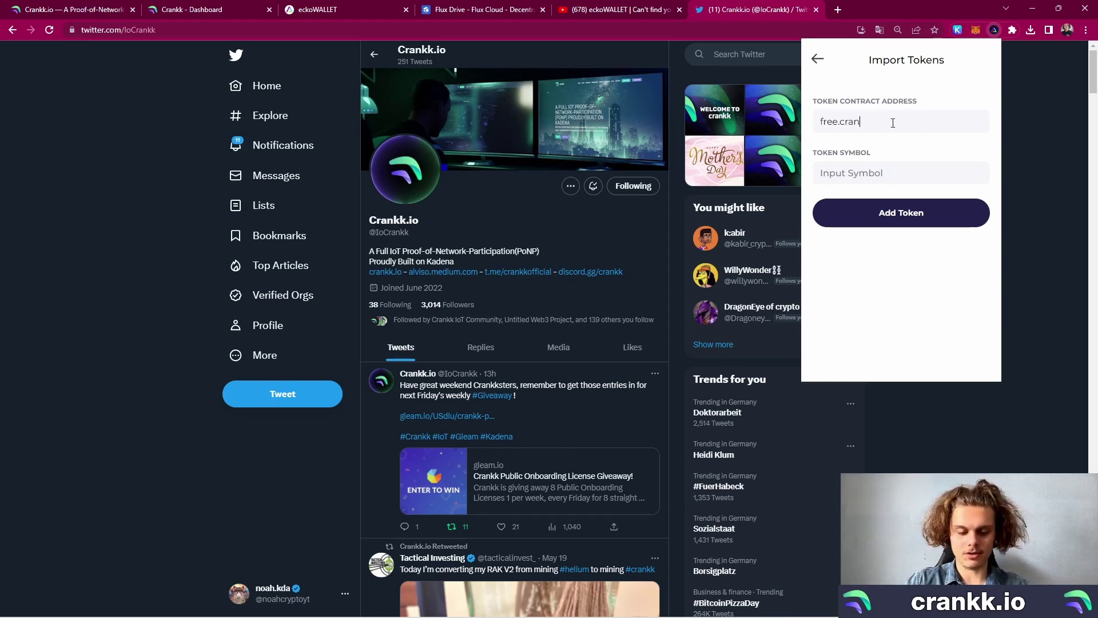
type("kk01")
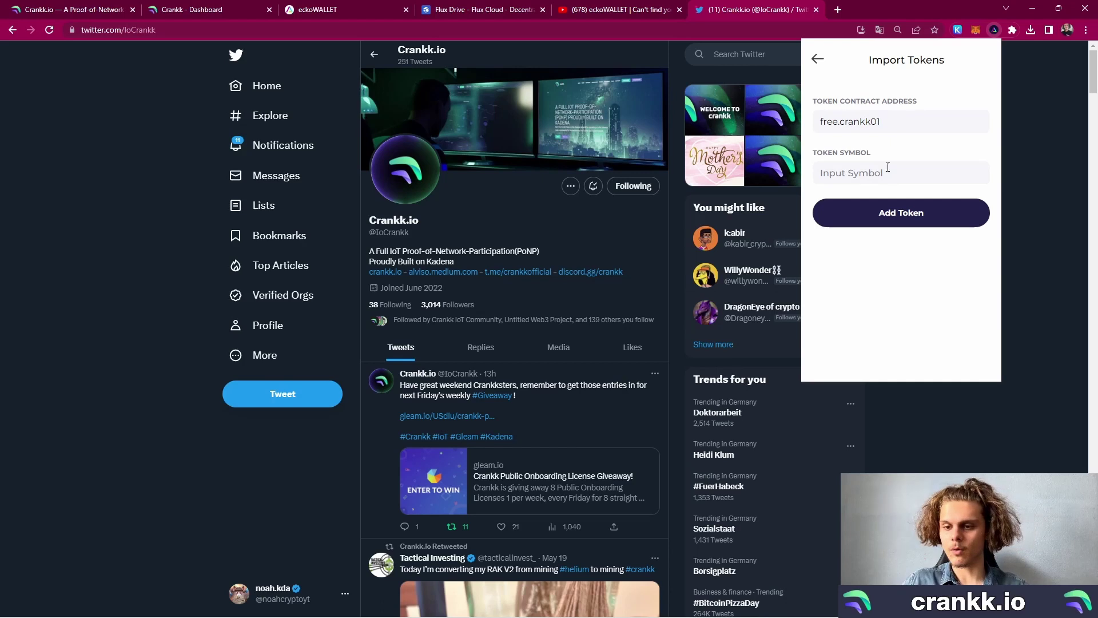
left_click(882, 175)
type("CRKK")
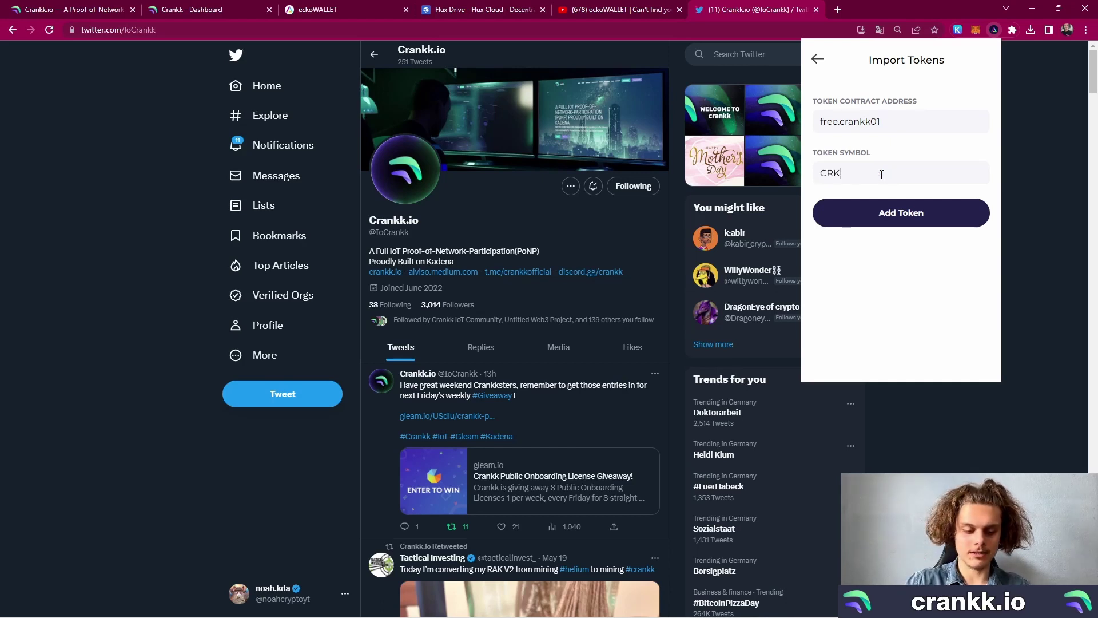
left_click(868, 211)
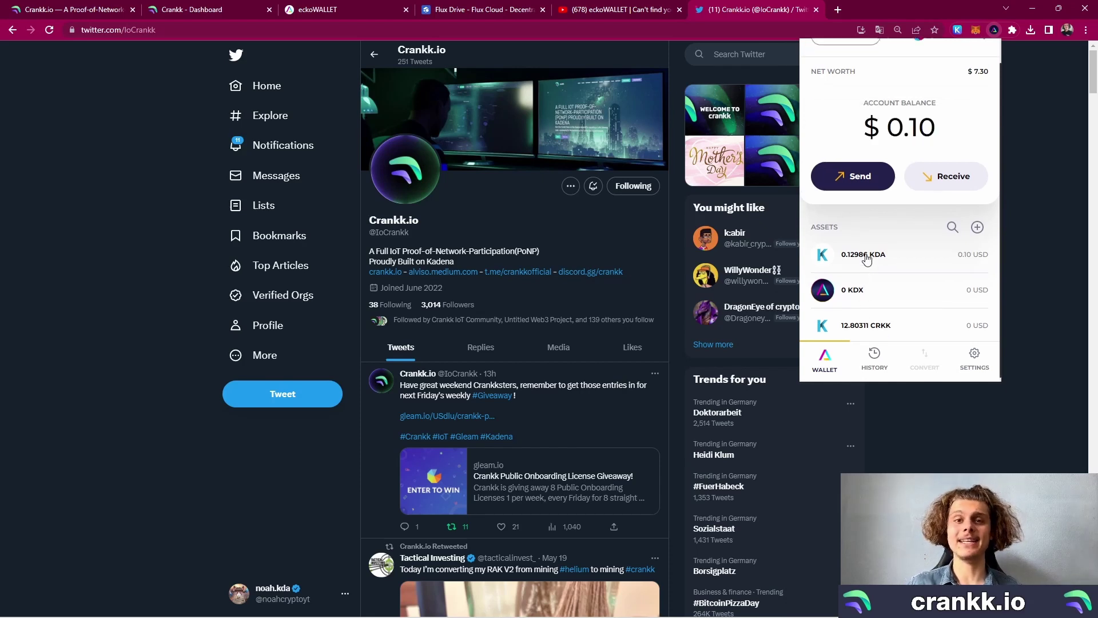
scroll(867, 259, "up", 1)
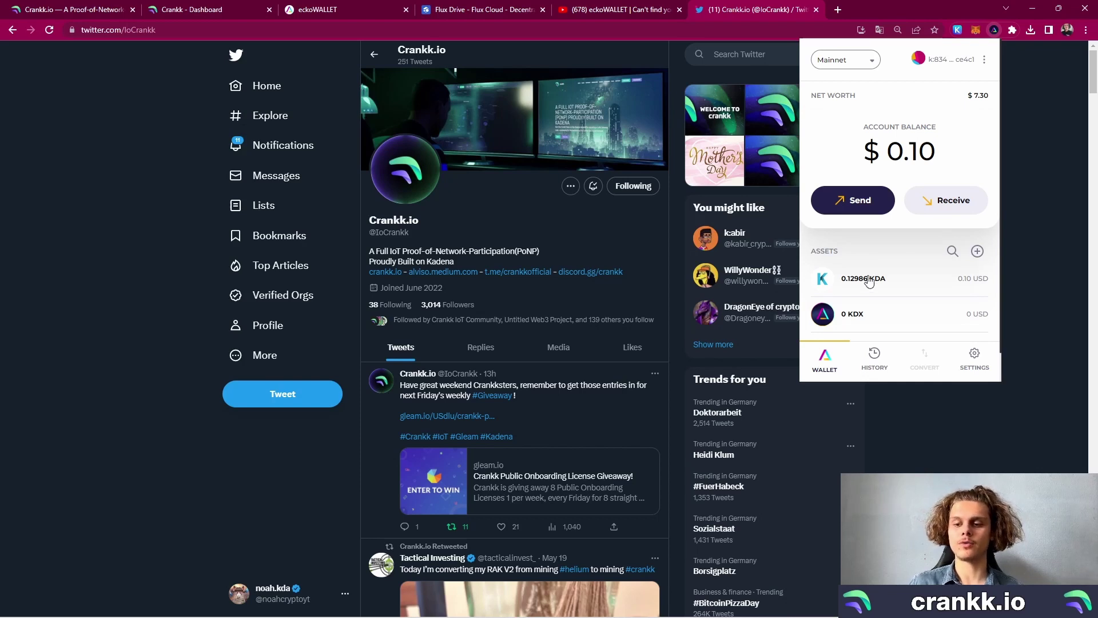
scroll(875, 283, "down", 1)
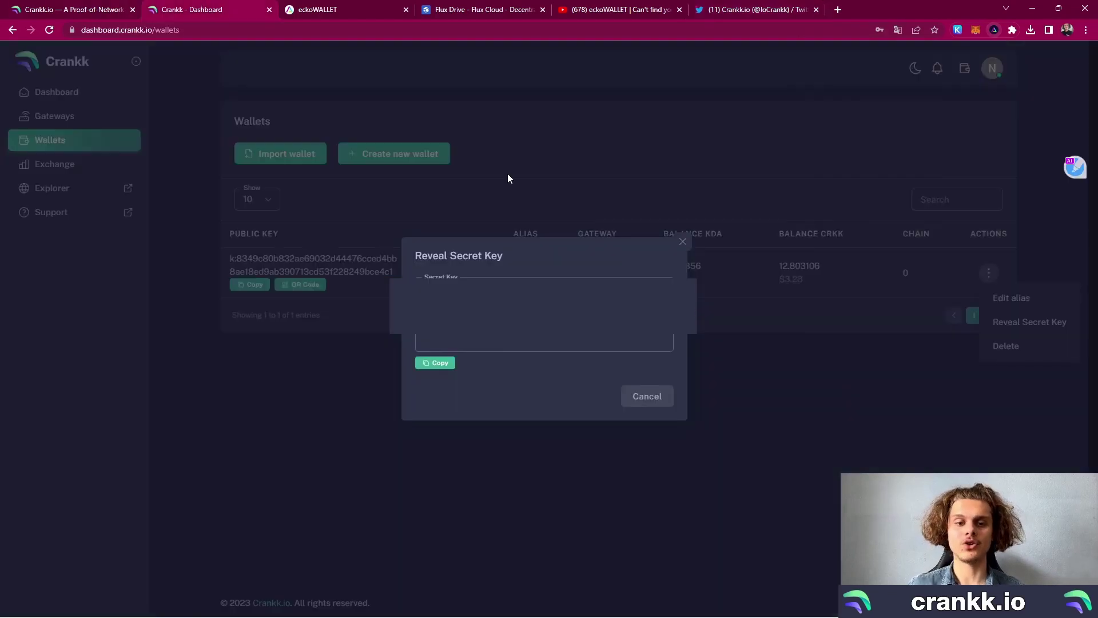
- Dismiss the secret key dialog, check eckoWALLET, then watch the YouTube short on finding eckoWALLET's secret phrase
left_click(682, 243)
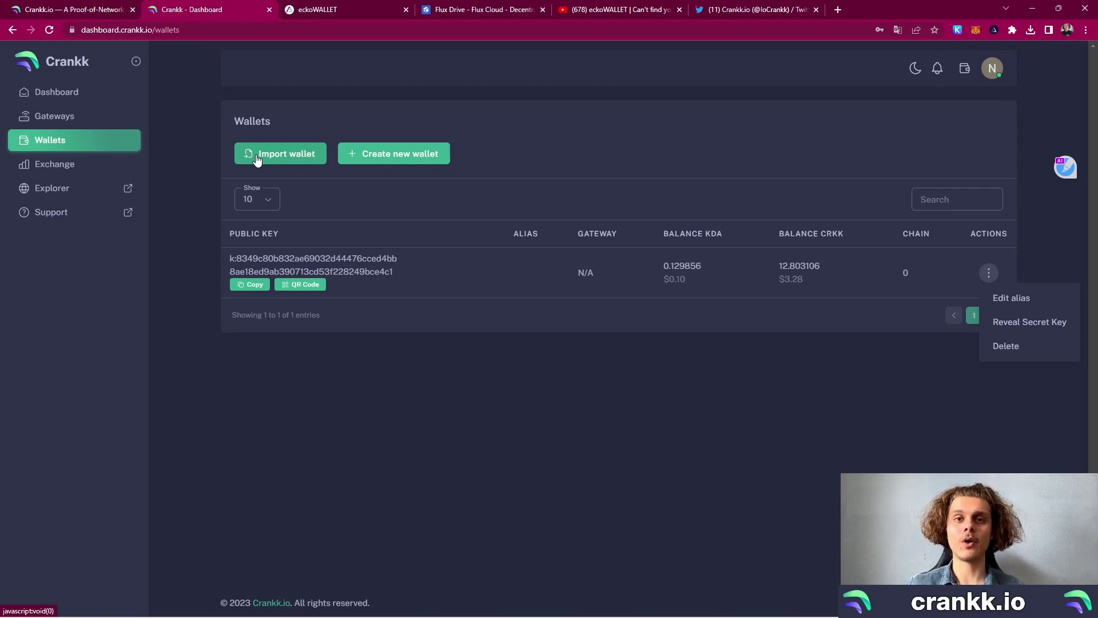
left_click(995, 31)
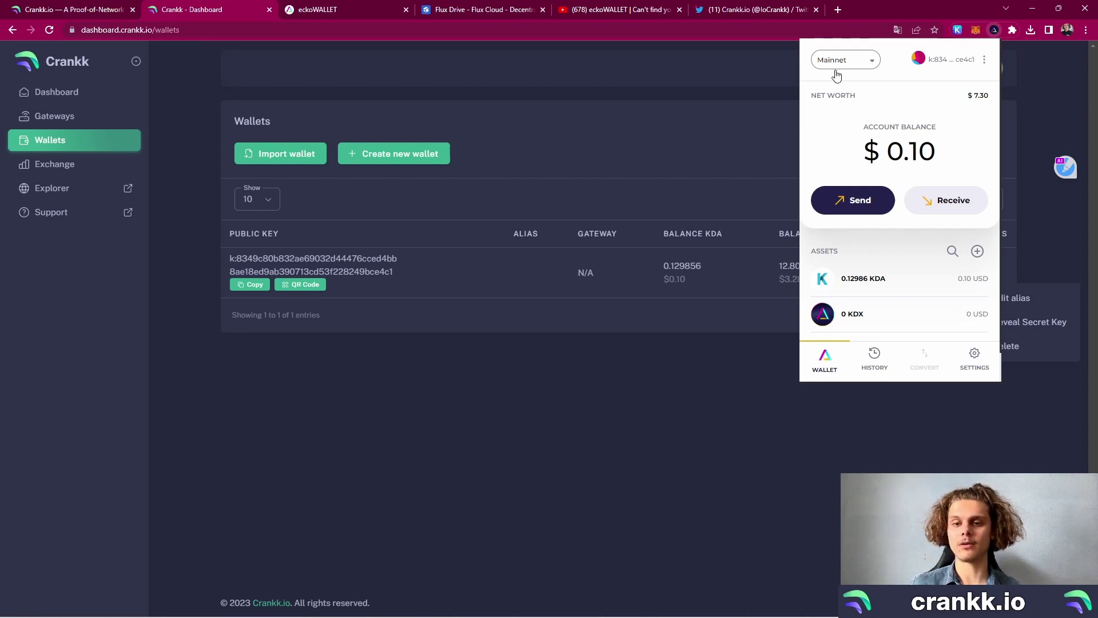
left_click(633, 8)
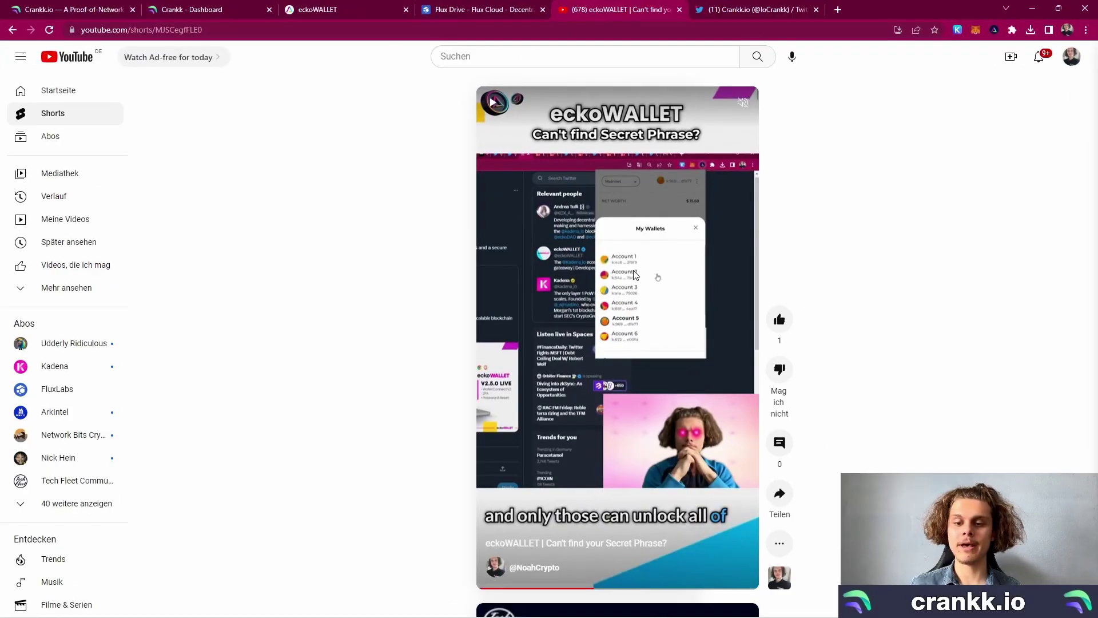
- In eckoWALLET, create three new wallet accounts up to Account 5 and copy Account 5's address
left_click(994, 30)
left_click(985, 62)
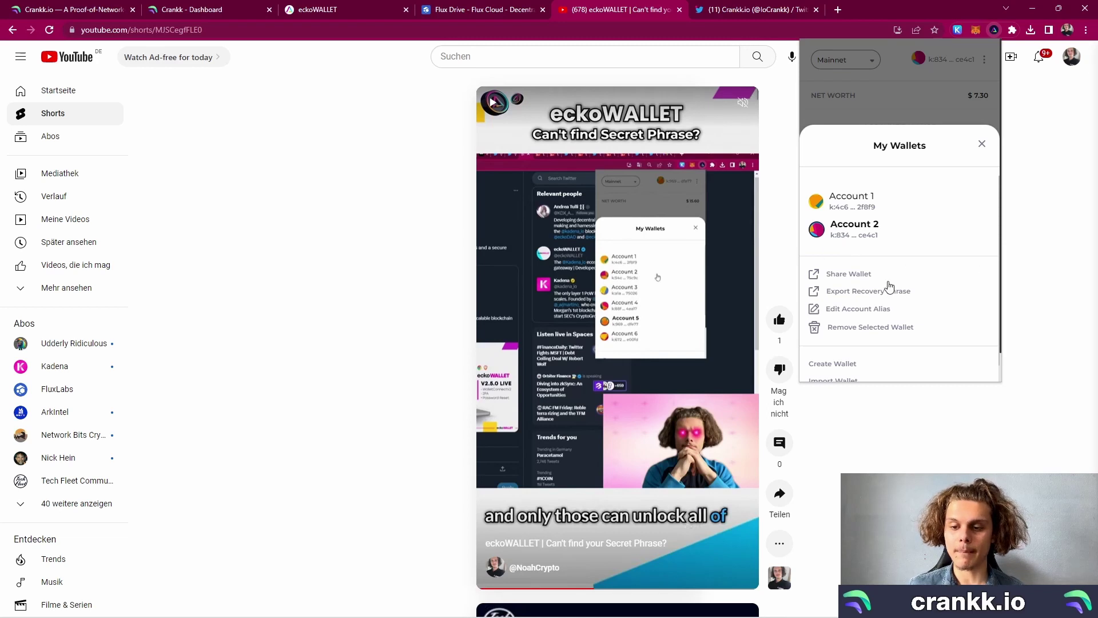
scroll(858, 337, "down", 1)
left_click(853, 346)
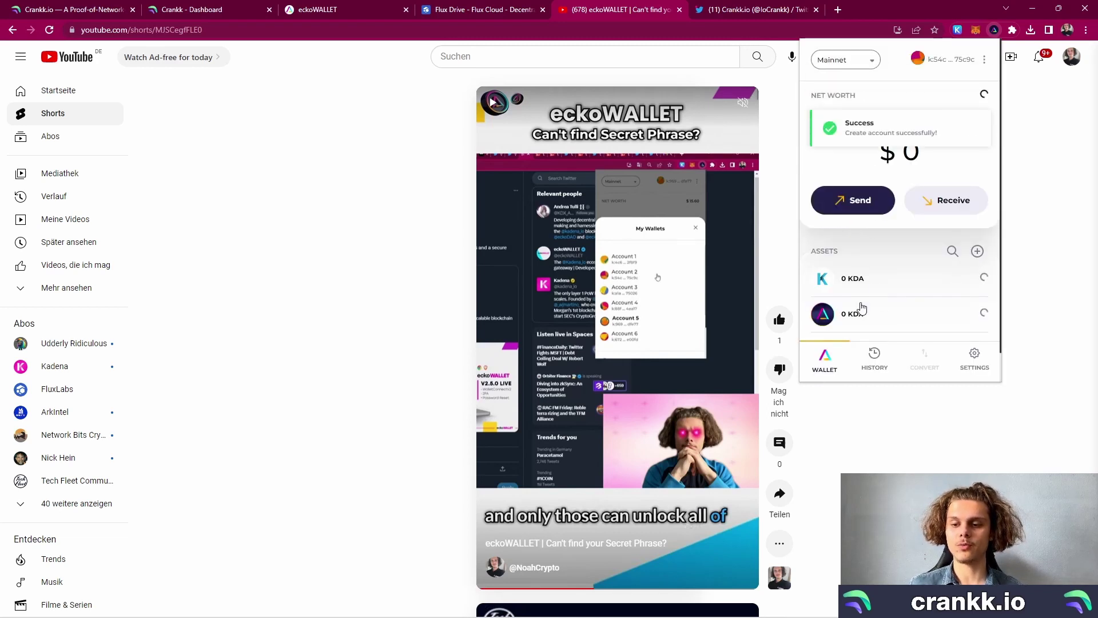
left_click(975, 62)
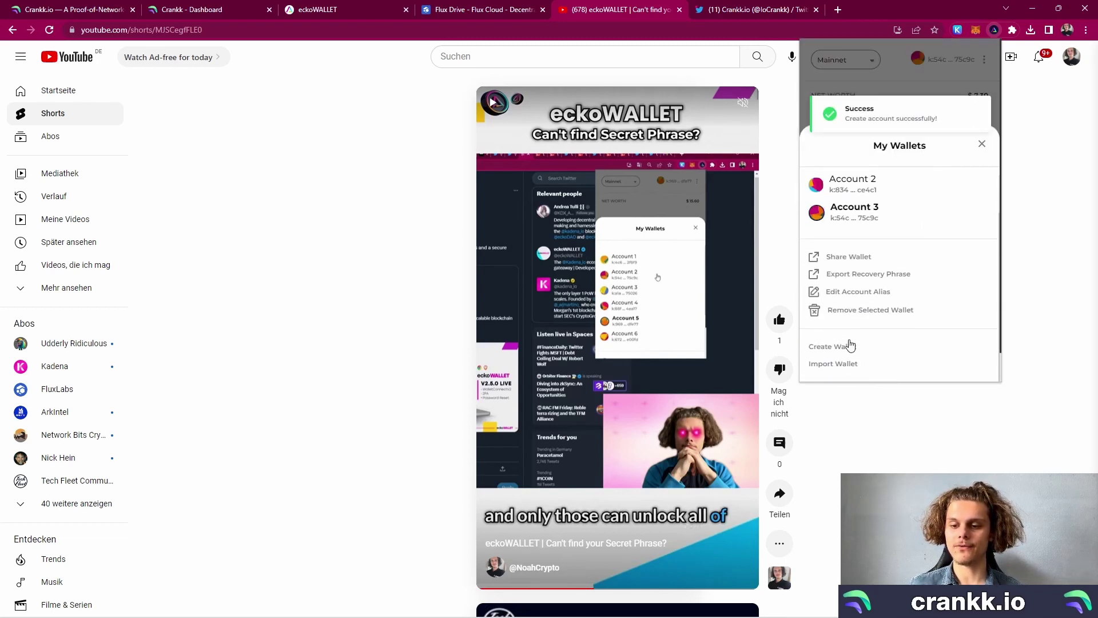
left_click(846, 346)
left_click(986, 59)
scroll(868, 326, "down", 2)
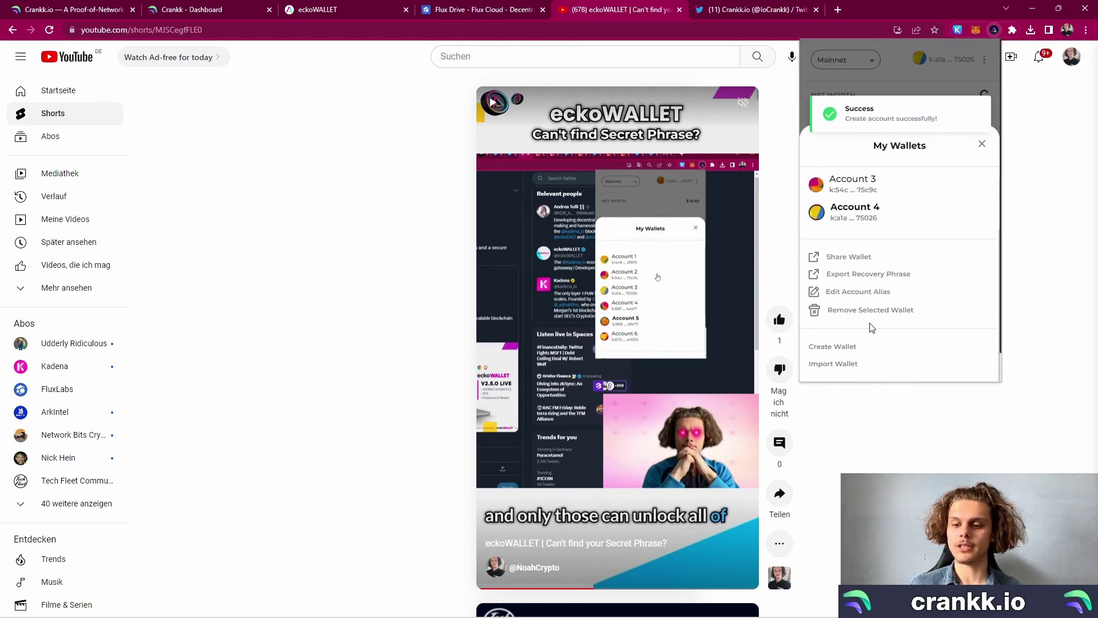
left_click(845, 346)
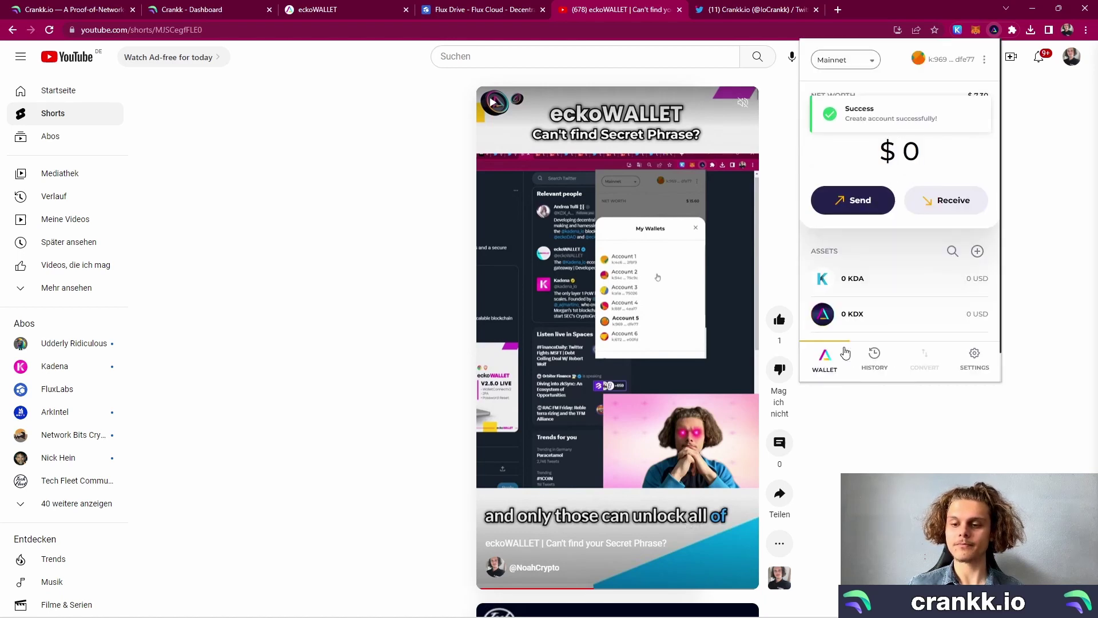
left_click(971, 62)
left_click(985, 59)
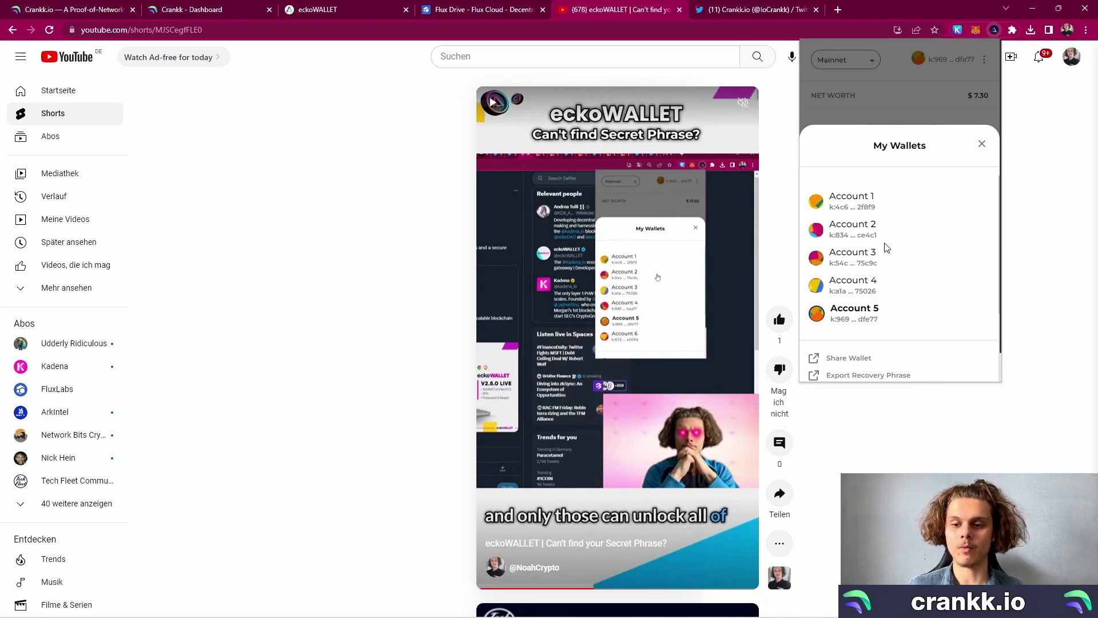
- Return to the Crankk Wallets page showing the chain 0 wallet with 0.129856 KDA and 12.803106 CRKK
left_click(235, 9)
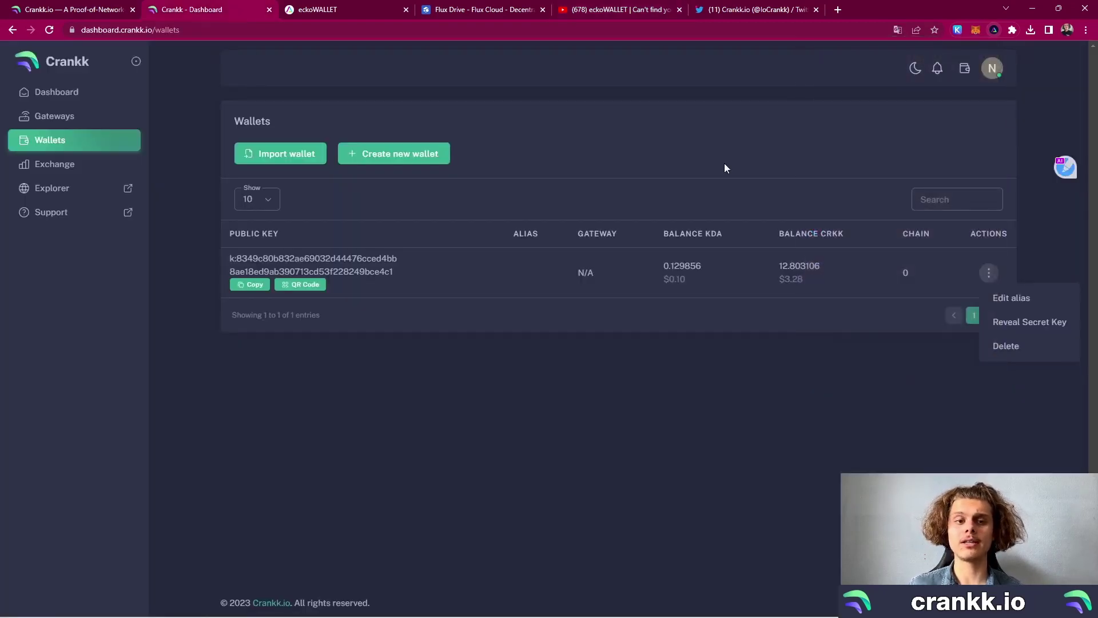
left_click(619, 135)
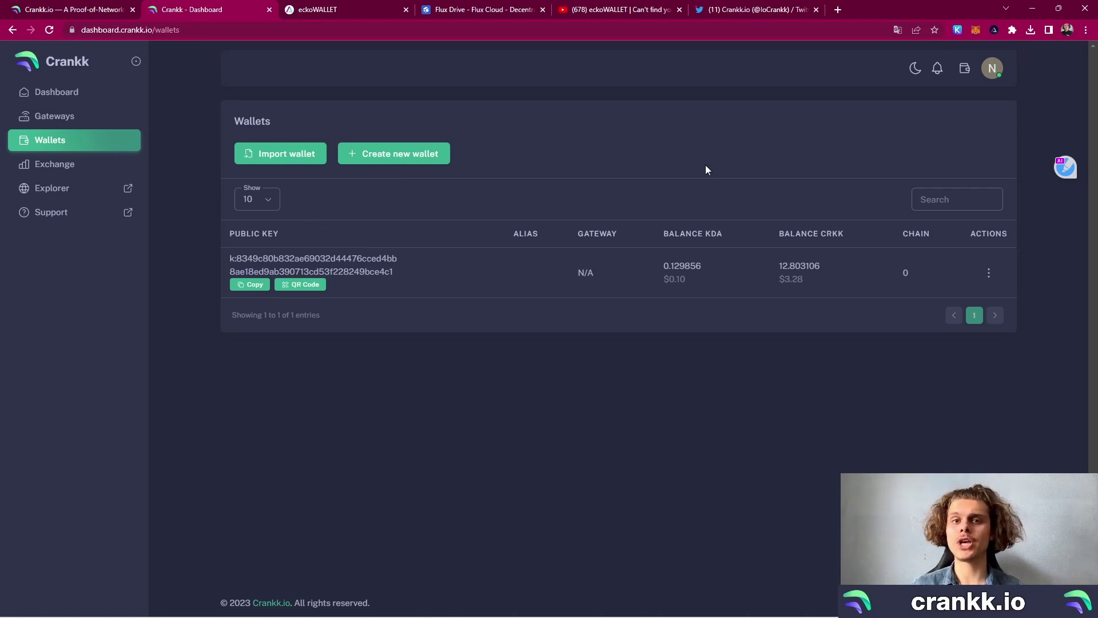
- Open the Exchange page to review the CRKK order book, hourly chart and trades, checking eckoWALLET balances
left_click(69, 166)
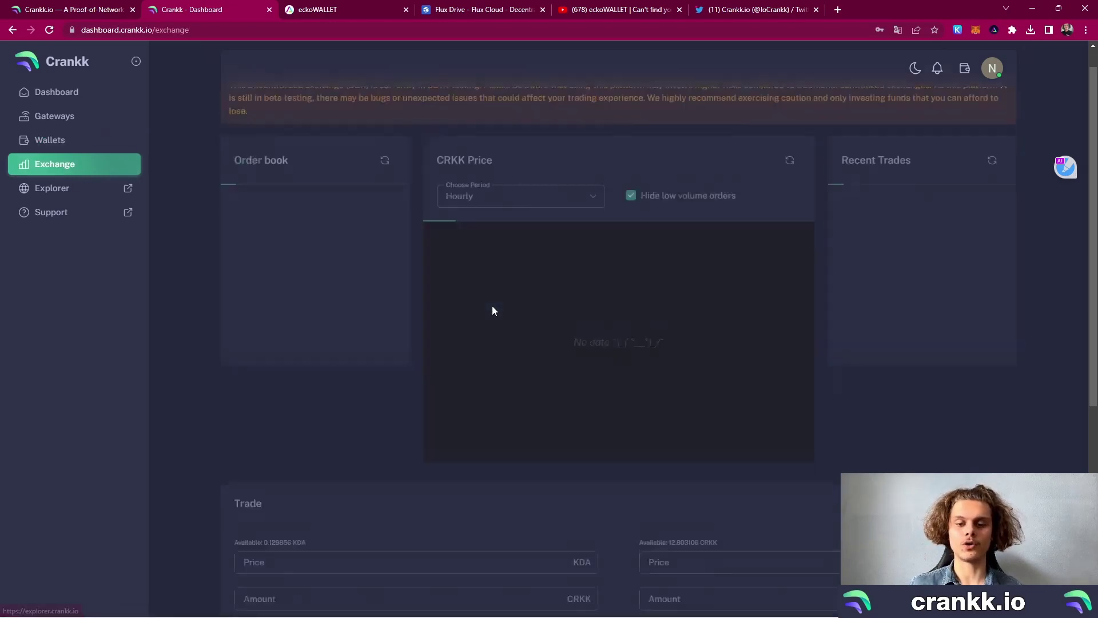
scroll(492, 309, "down", 5)
scroll(489, 462, "down", 2)
scroll(341, 507, "up", 2)
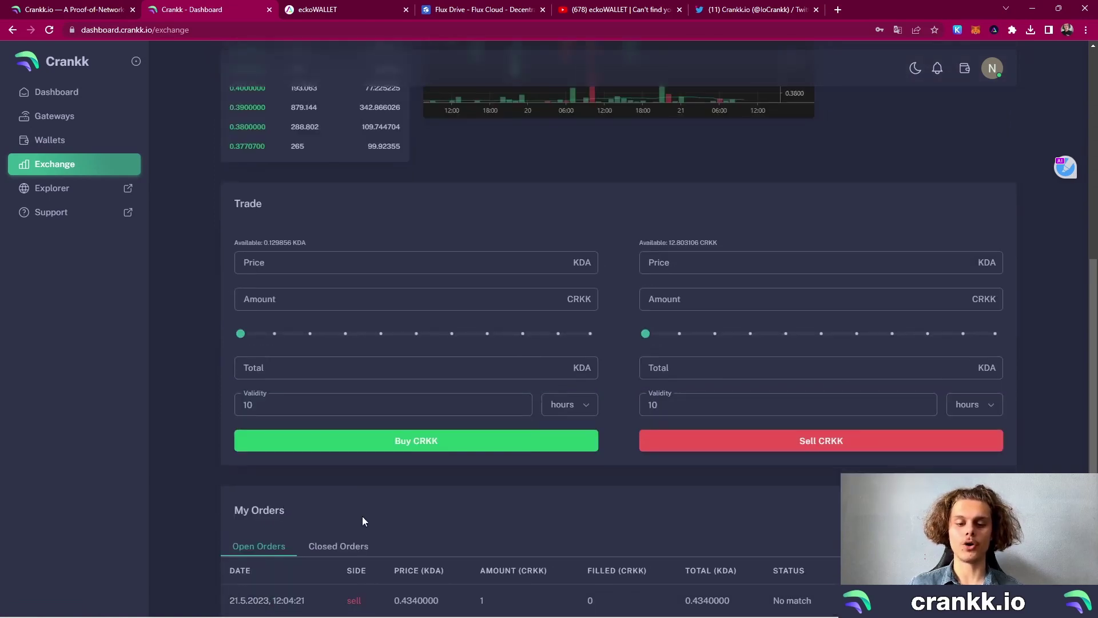
scroll(366, 504, "up", 5)
scroll(377, 469, "up", 1)
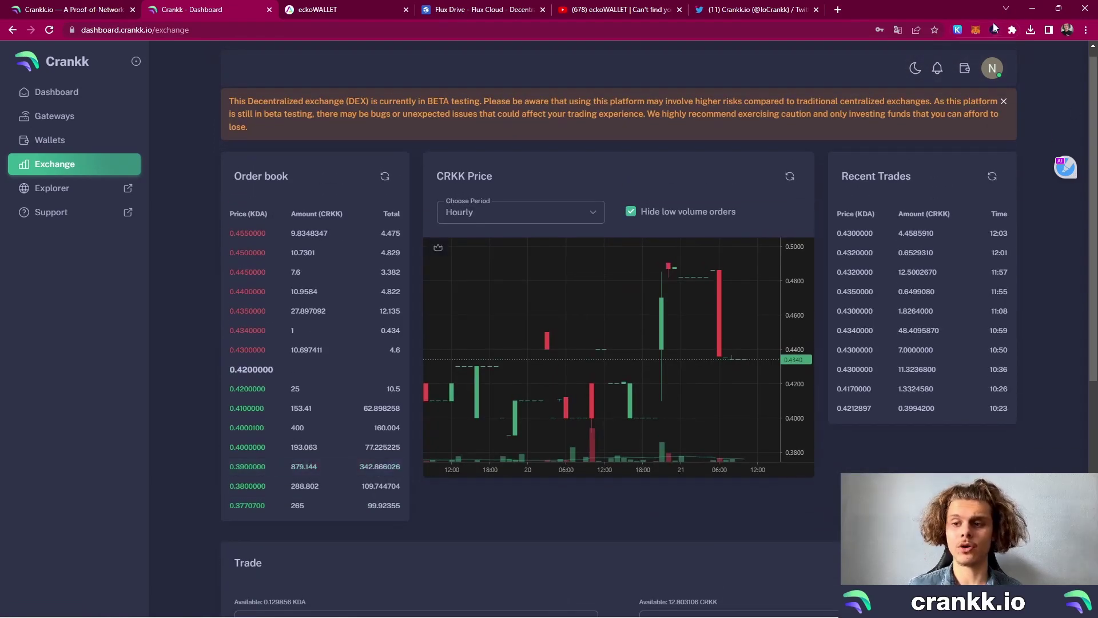
left_click(996, 30)
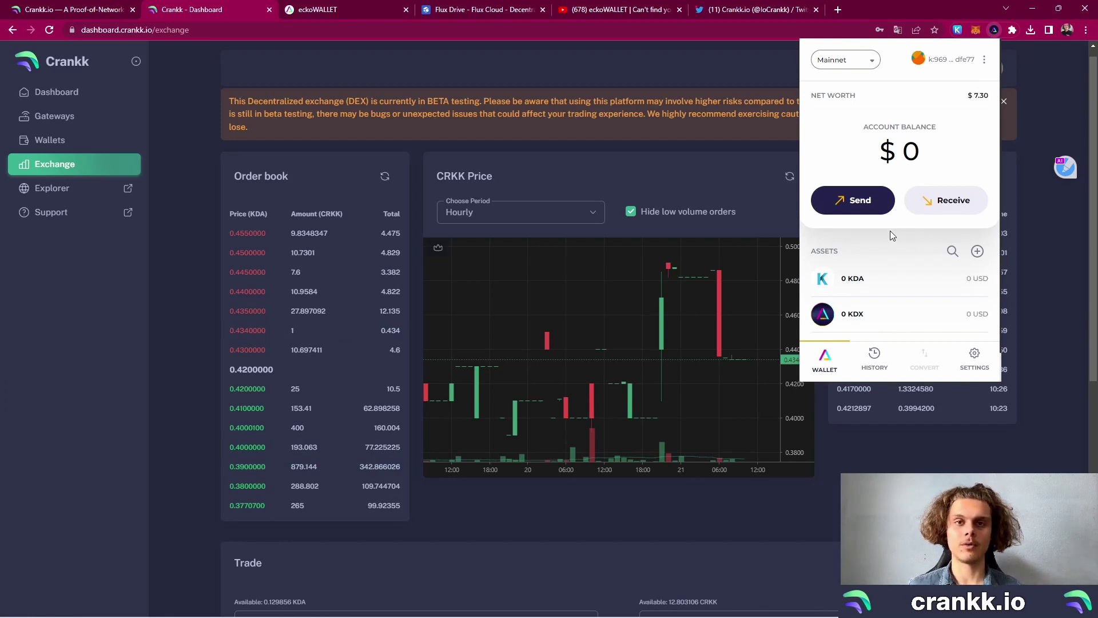
left_click(649, 66)
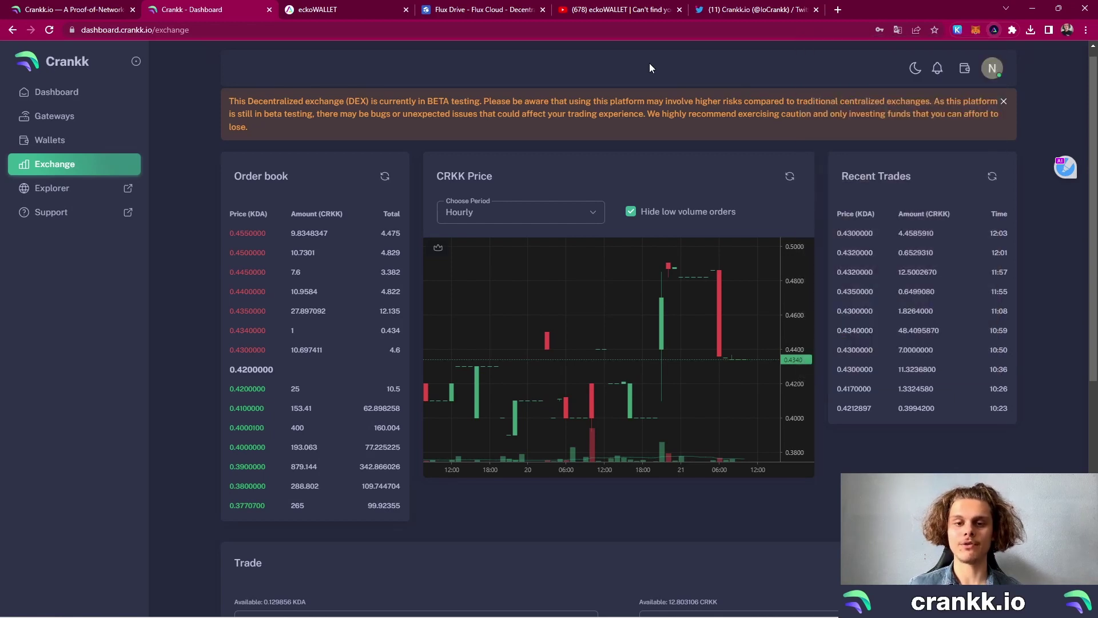